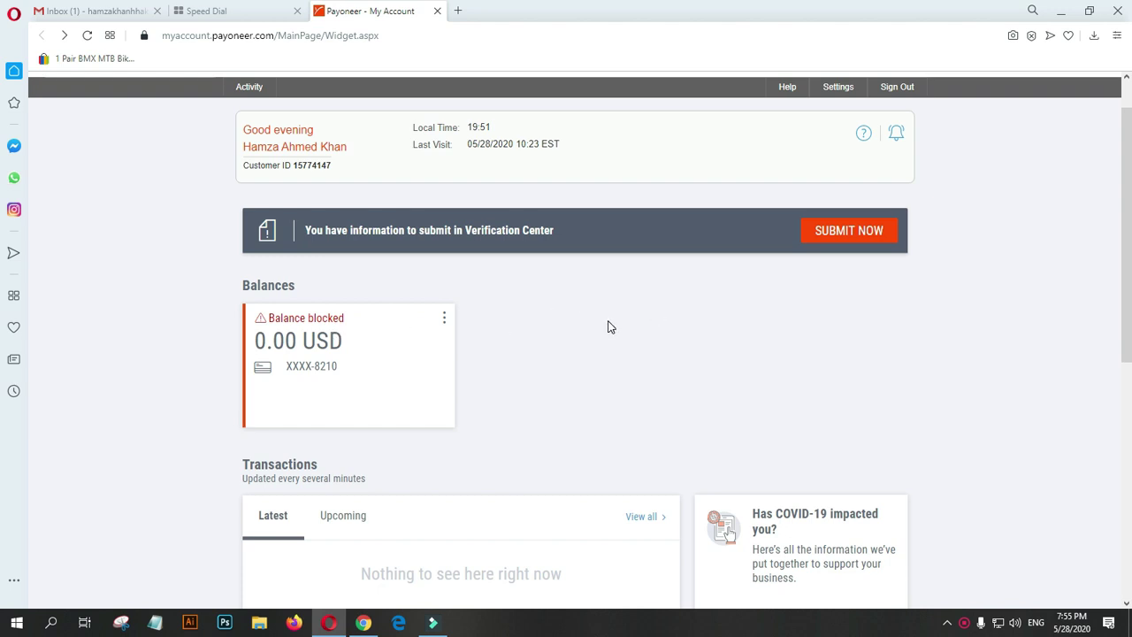
# Open the notifications and read 'Important message about your card status' on the card's inactivity deactivation.
pyautogui.click(904, 135)
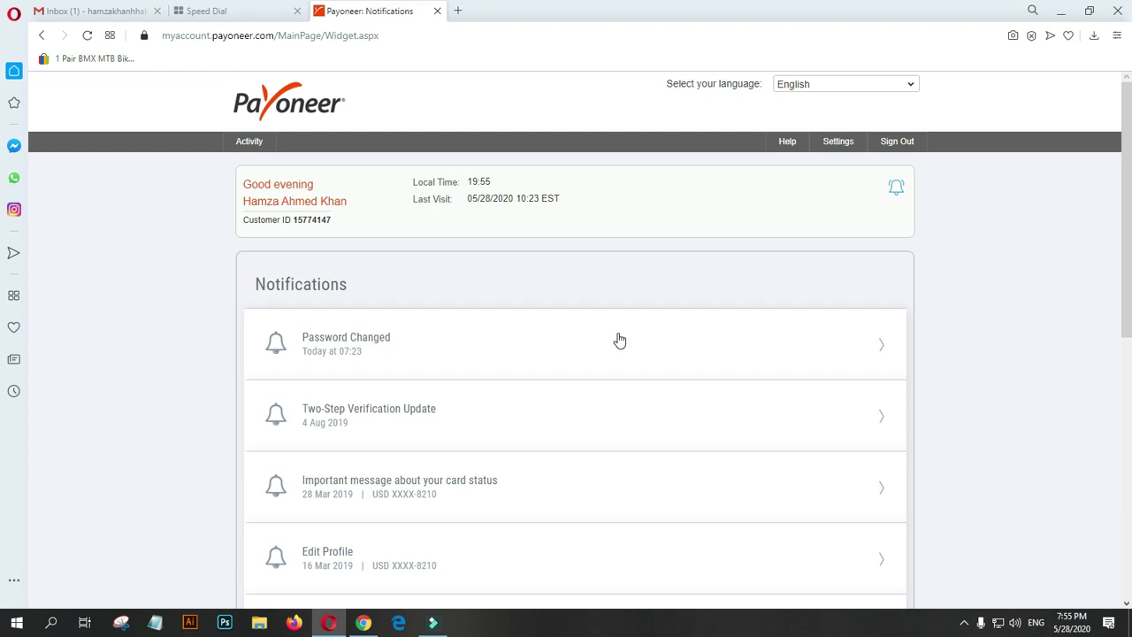
pyautogui.scroll(-1, 619, 342)
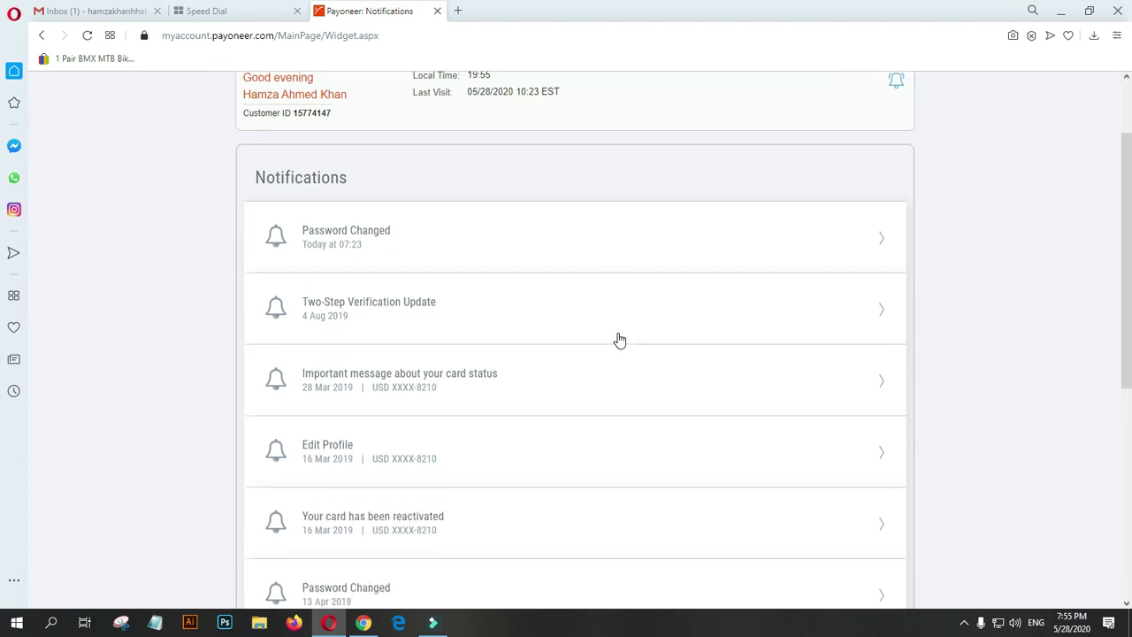
pyautogui.scroll(-1, 619, 341)
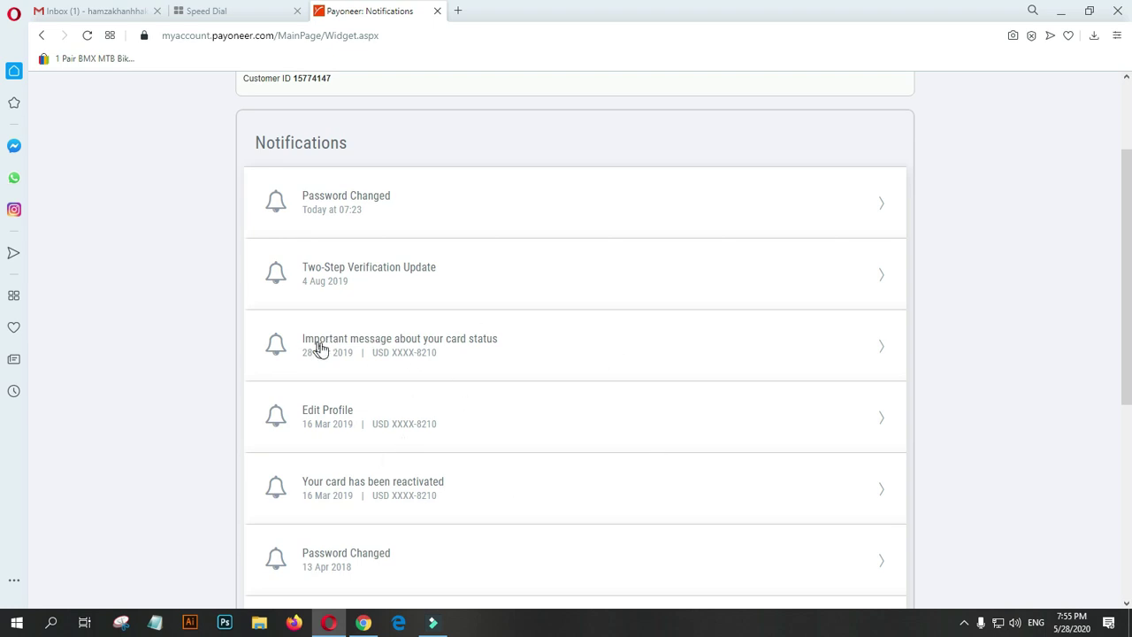
pyautogui.click(442, 345)
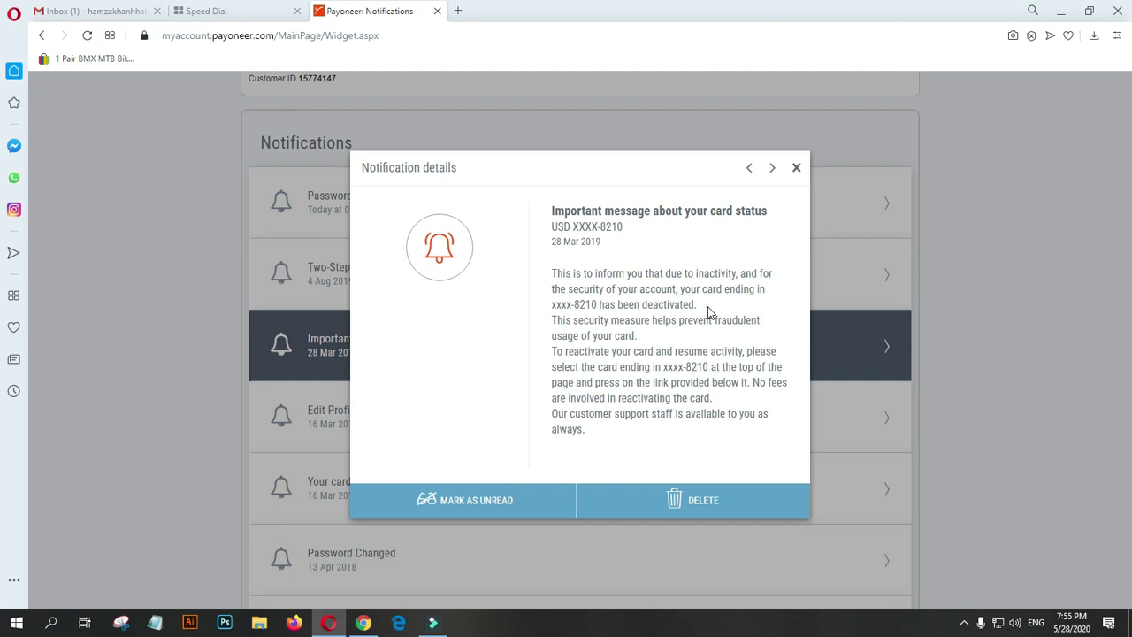
pyautogui.moveTo(707, 311); pyautogui.dragTo(559, 277)
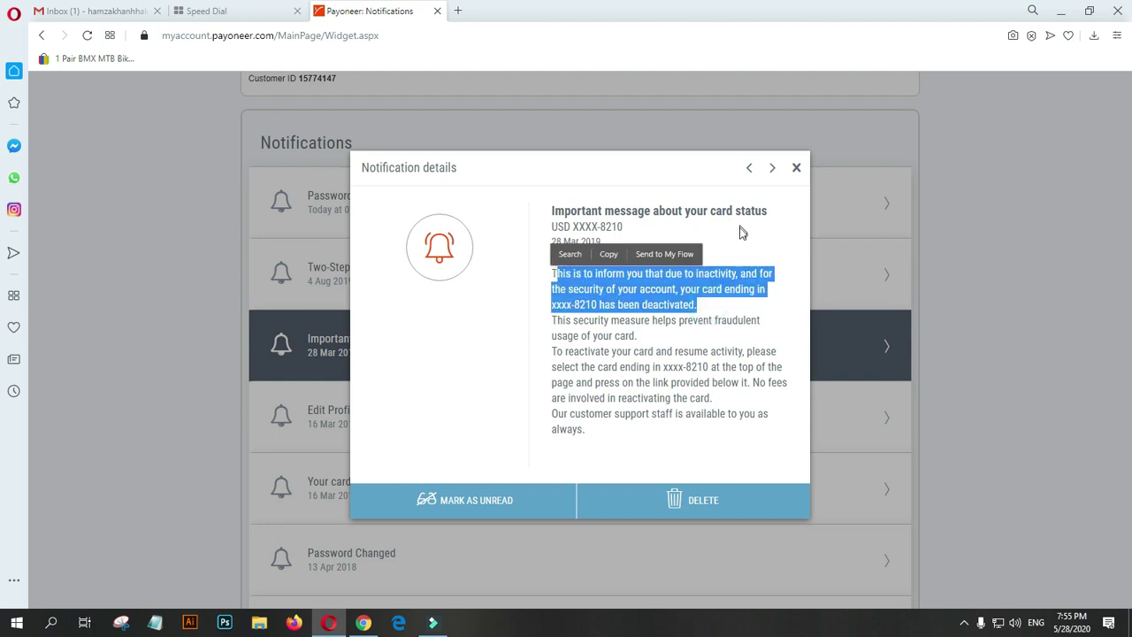
# Close the card status message and return to the account home page.
pyautogui.click(796, 167)
pyautogui.scroll(-2, 651, 390)
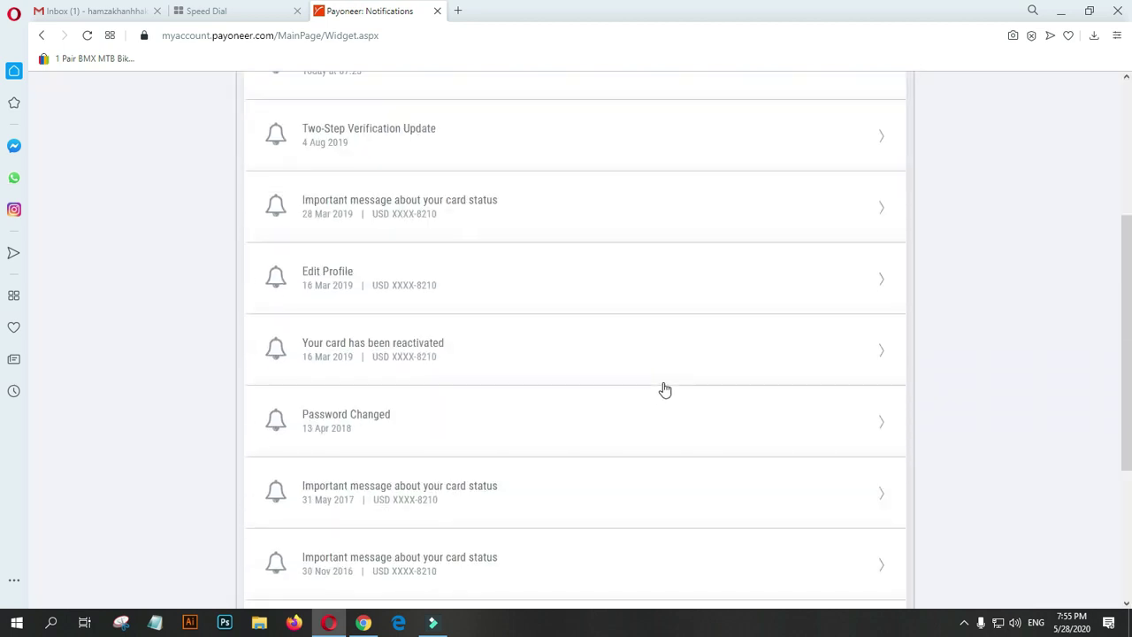
pyautogui.scroll(-2, 646, 380)
pyautogui.scroll(5, 579, 324)
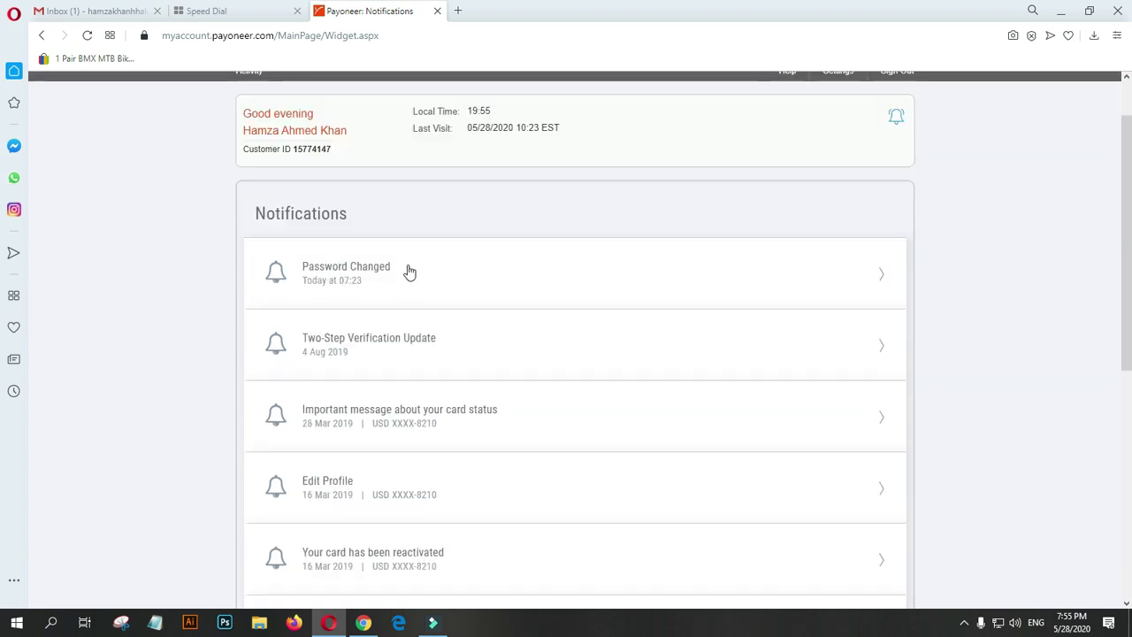
pyautogui.scroll(1, 186, 201)
pyautogui.click(40, 36)
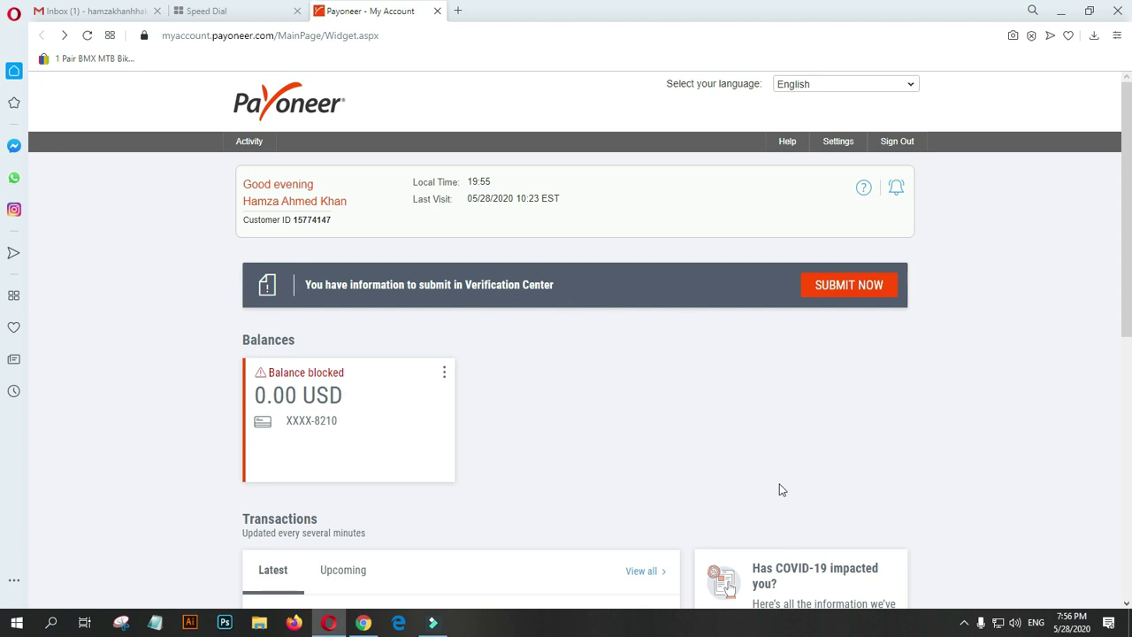
# Note the blocked balance notice, then open the Verification Center from the SUBMIT NOW banner.
pyautogui.moveTo(367, 372); pyautogui.dragTo(259, 376)
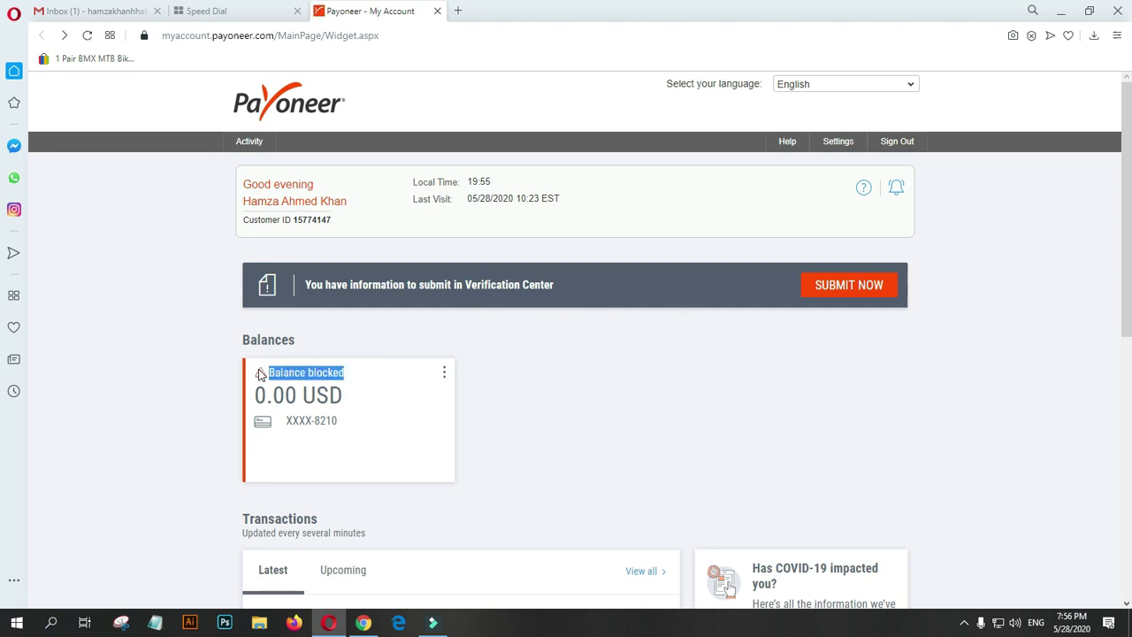
pyautogui.click(793, 403)
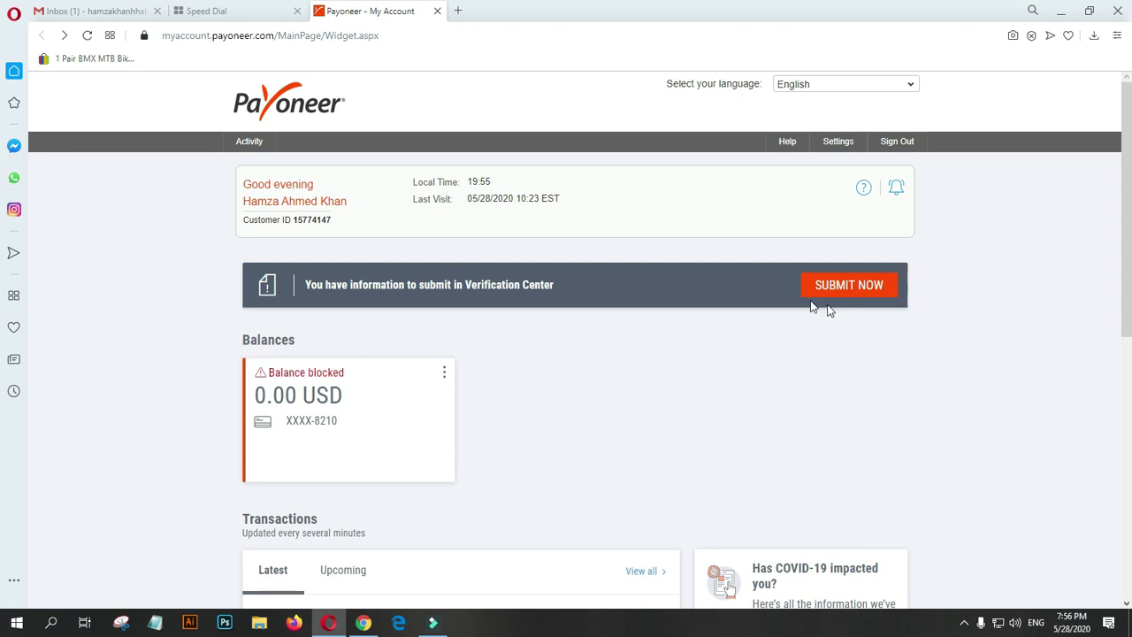
pyautogui.click(876, 286)
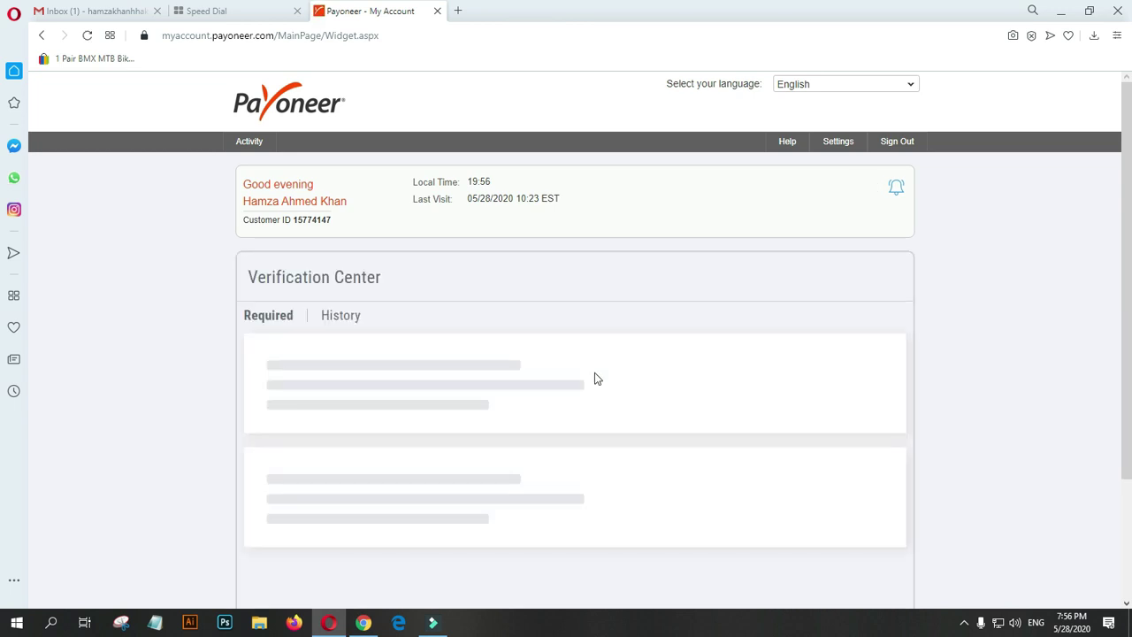
# Open the Government-issued photo ID form with Pakistan nationality and National ID as document type.
pyautogui.click(389, 357)
pyautogui.scroll(-1, 627, 374)
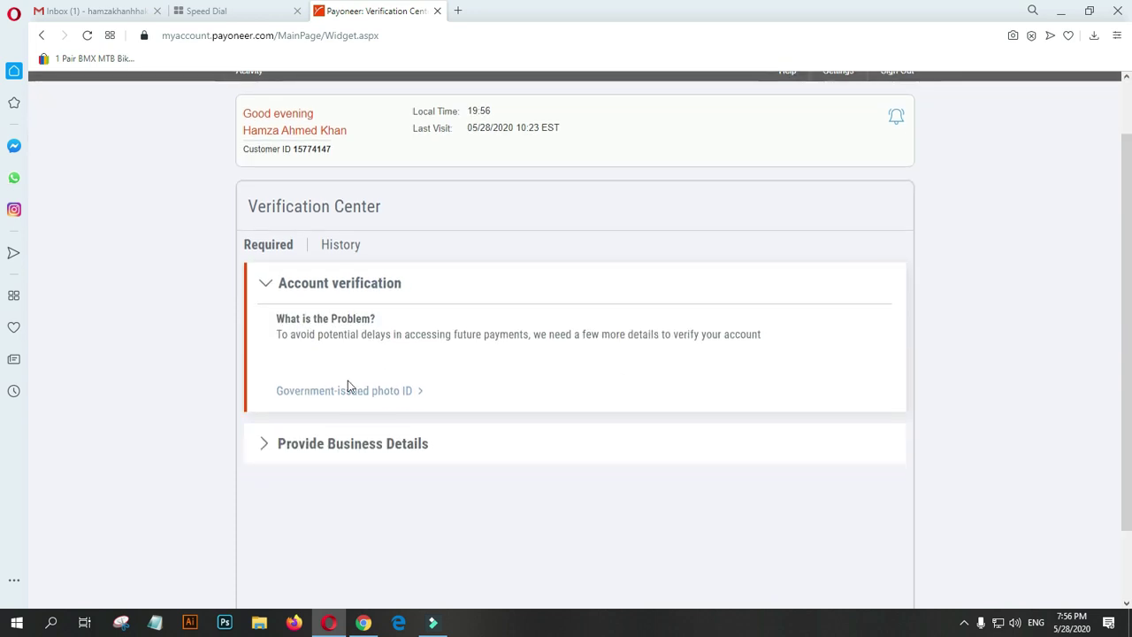
pyautogui.click(370, 392)
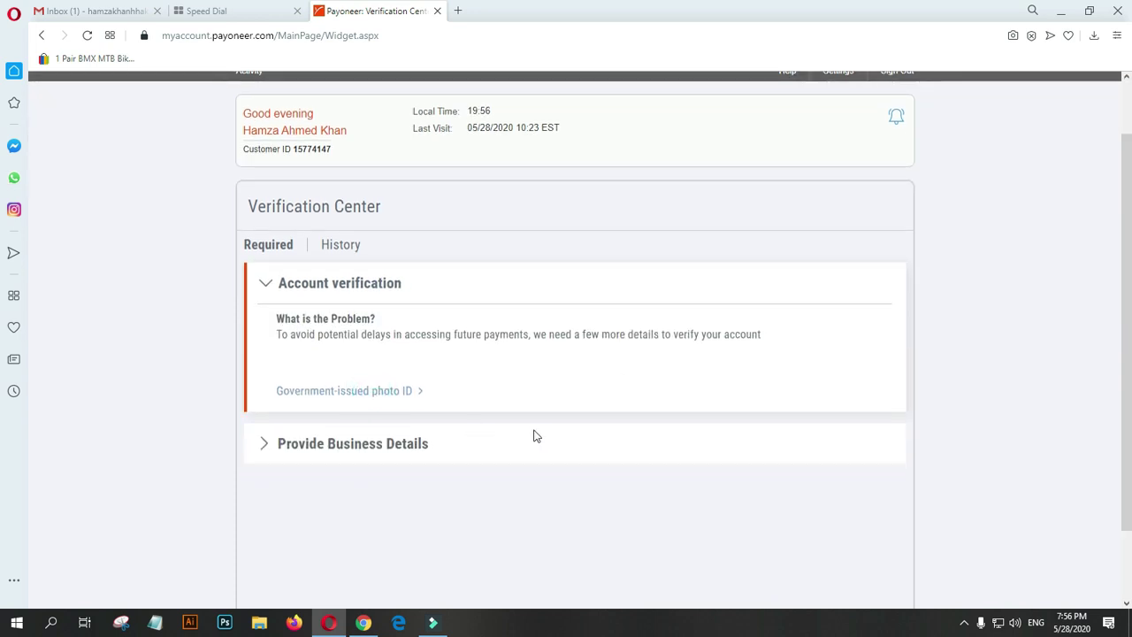
pyautogui.scroll(-2, 584, 417)
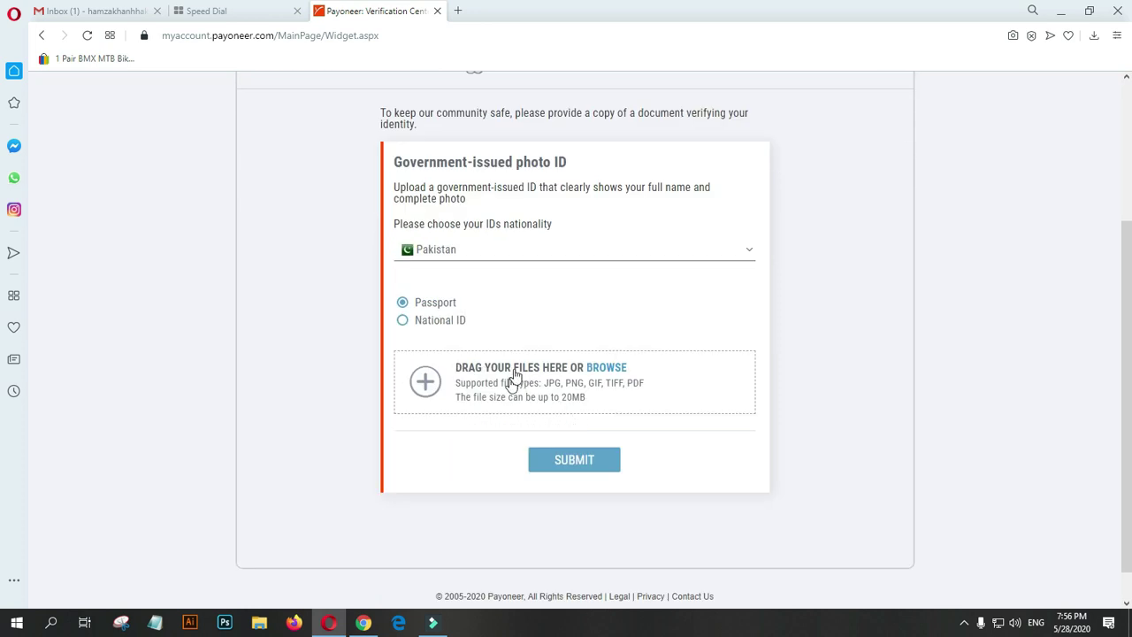
pyautogui.click(496, 253)
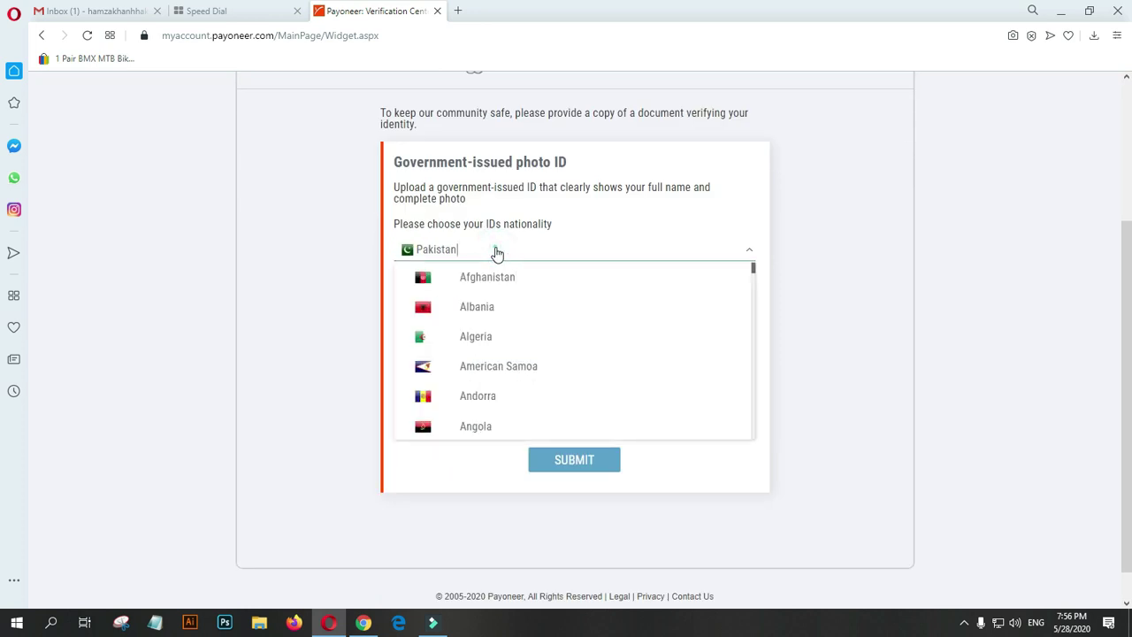
pyautogui.click(849, 332)
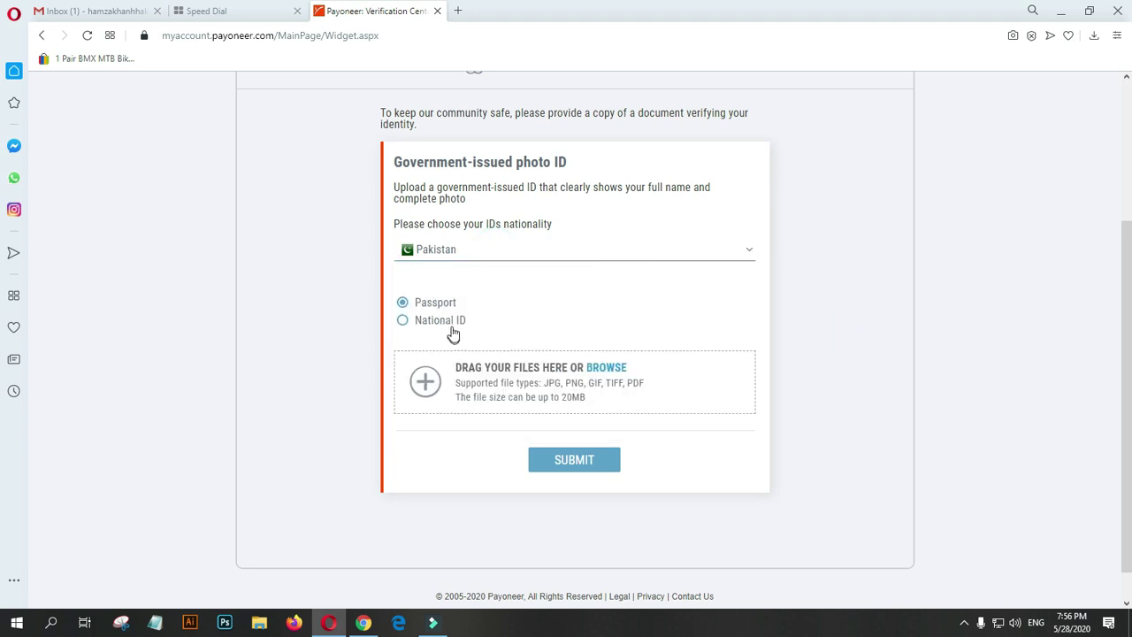
pyautogui.click(427, 324)
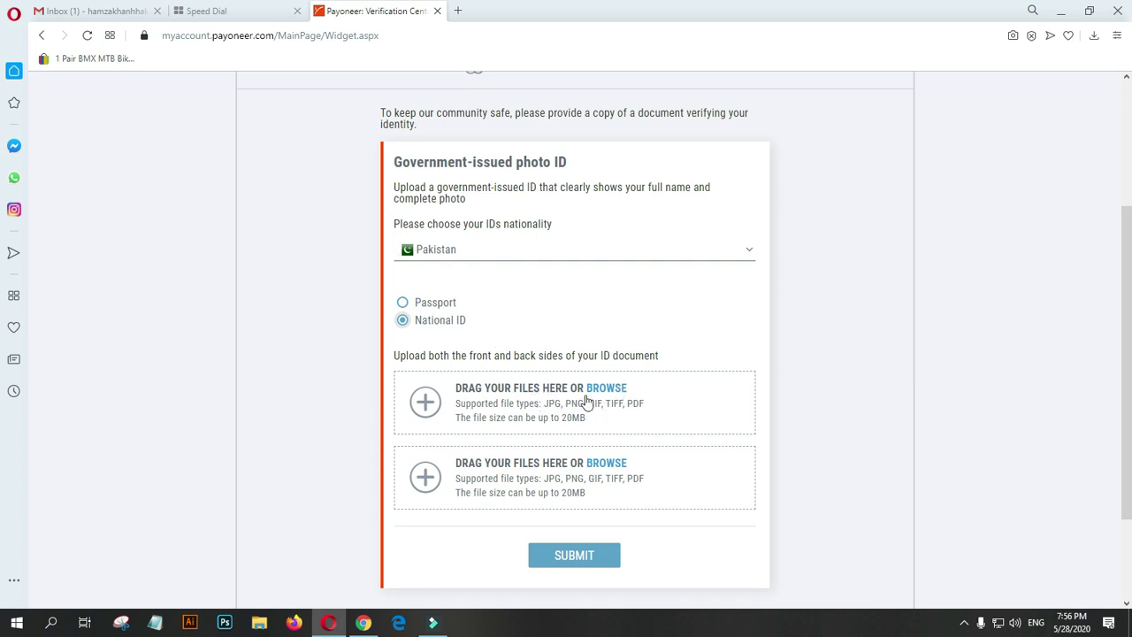
# Upload 3.jpeg as the ID front and 4.jpeg as the back, then submit them.
pyautogui.click(275, 602)
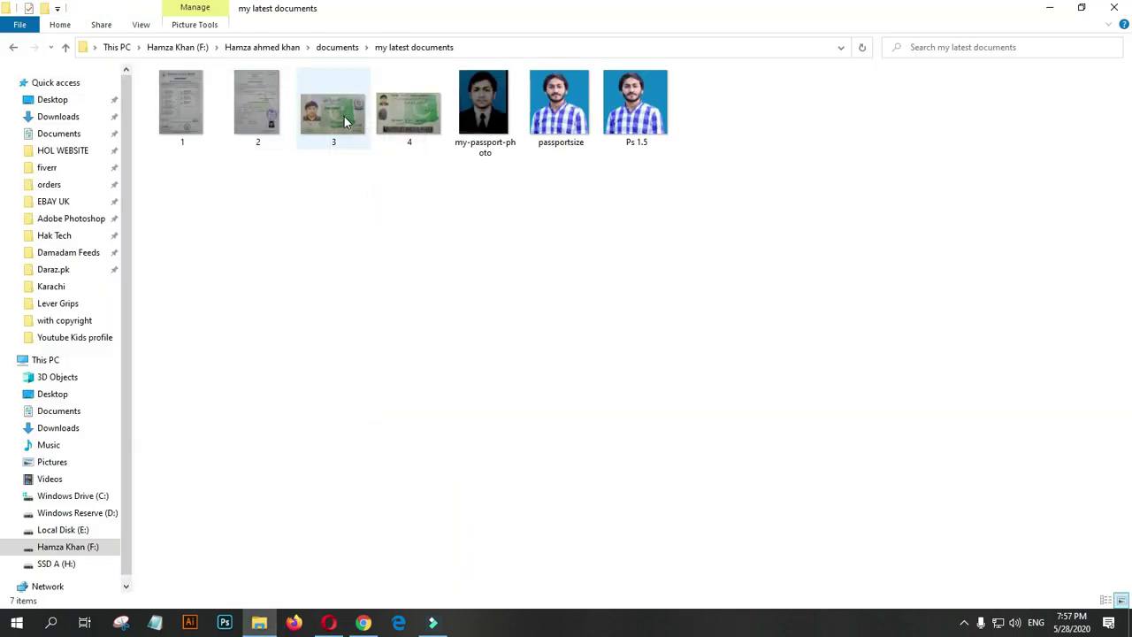
pyautogui.moveTo(327, 107)
pyautogui.mouseDown()
pyautogui.moveTo(330, 626)
pyautogui.moveTo(673, 396)
pyautogui.mouseUp()
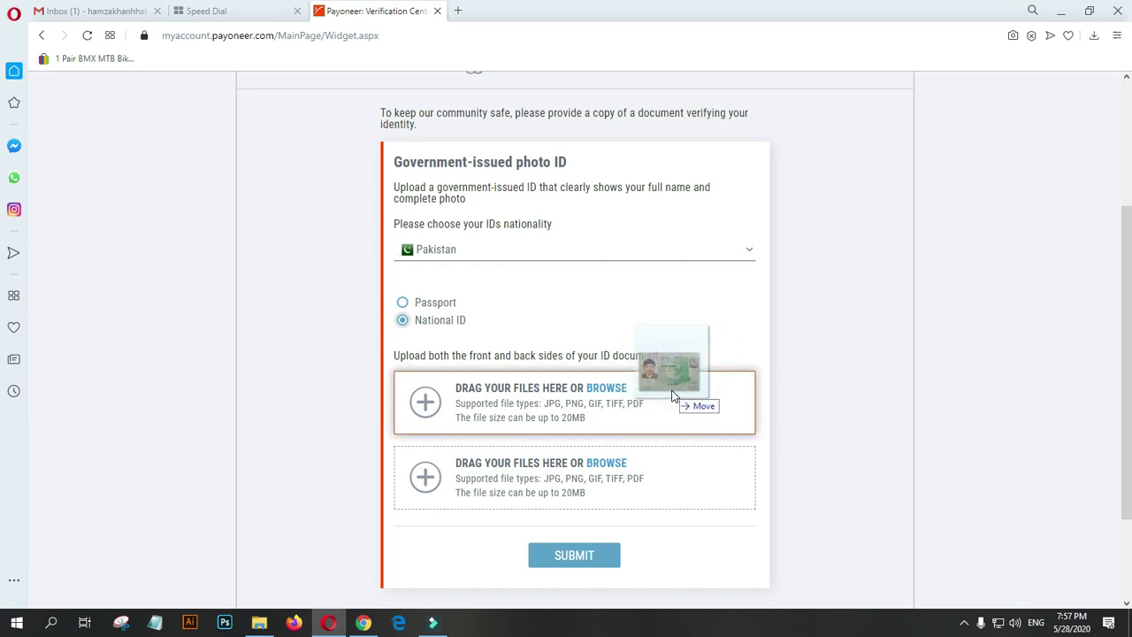
pyautogui.moveTo(672, 396); pyautogui.dragTo(662, 398)
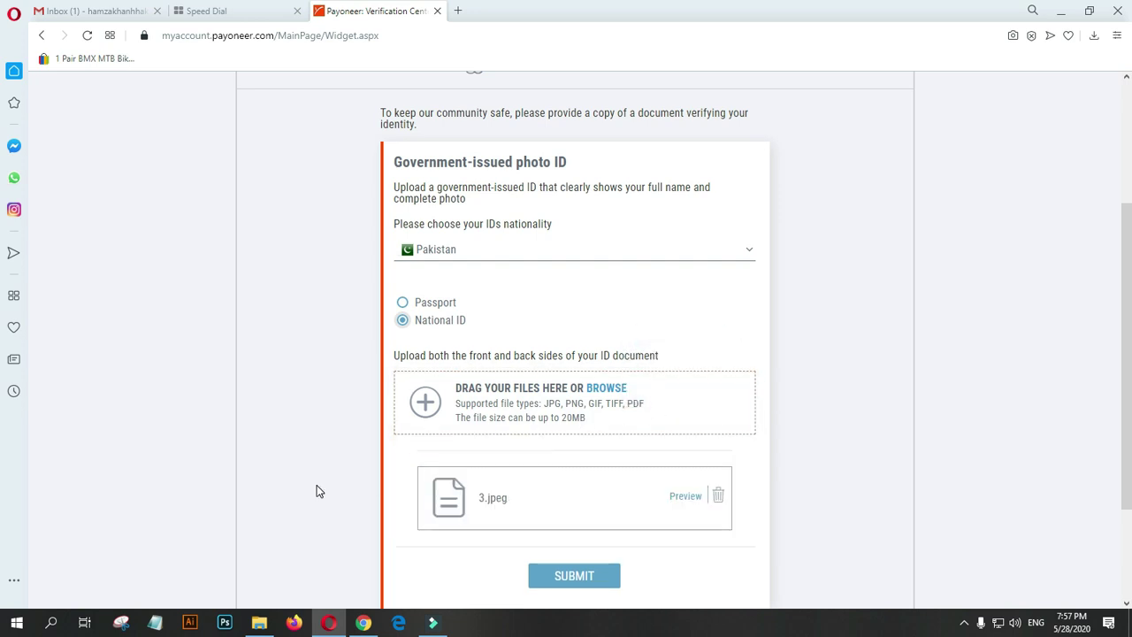
pyautogui.click(259, 623)
pyautogui.moveTo(410, 110); pyautogui.dragTo(262, 622)
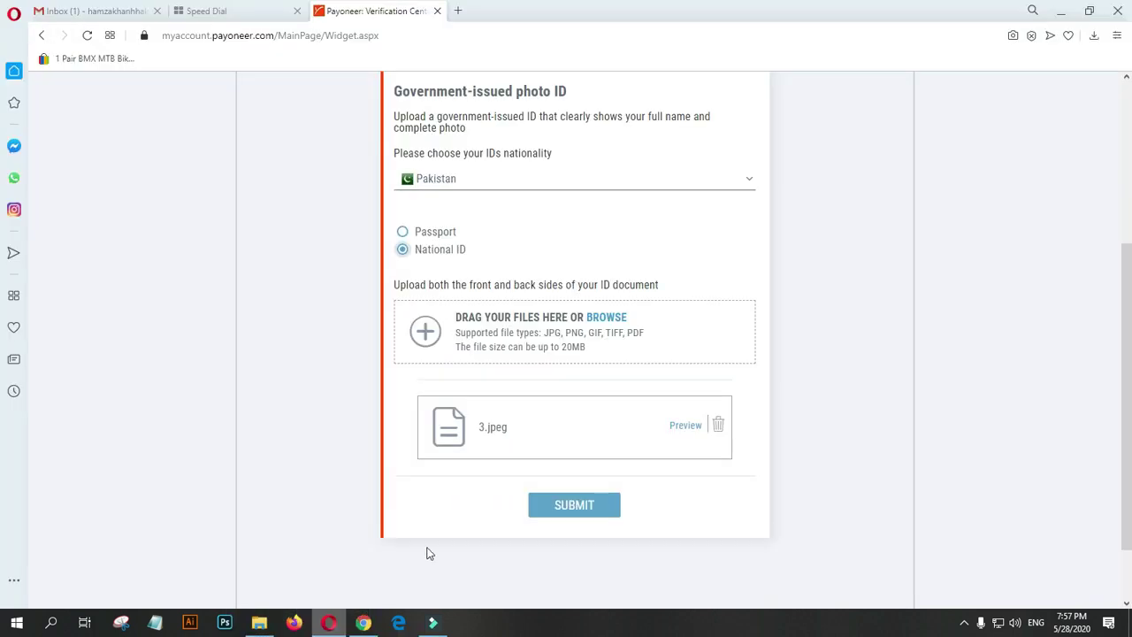
pyautogui.moveTo(263, 622)
pyautogui.mouseDown()
pyautogui.moveTo(569, 417)
pyautogui.moveTo(566, 334)
pyautogui.mouseUp()
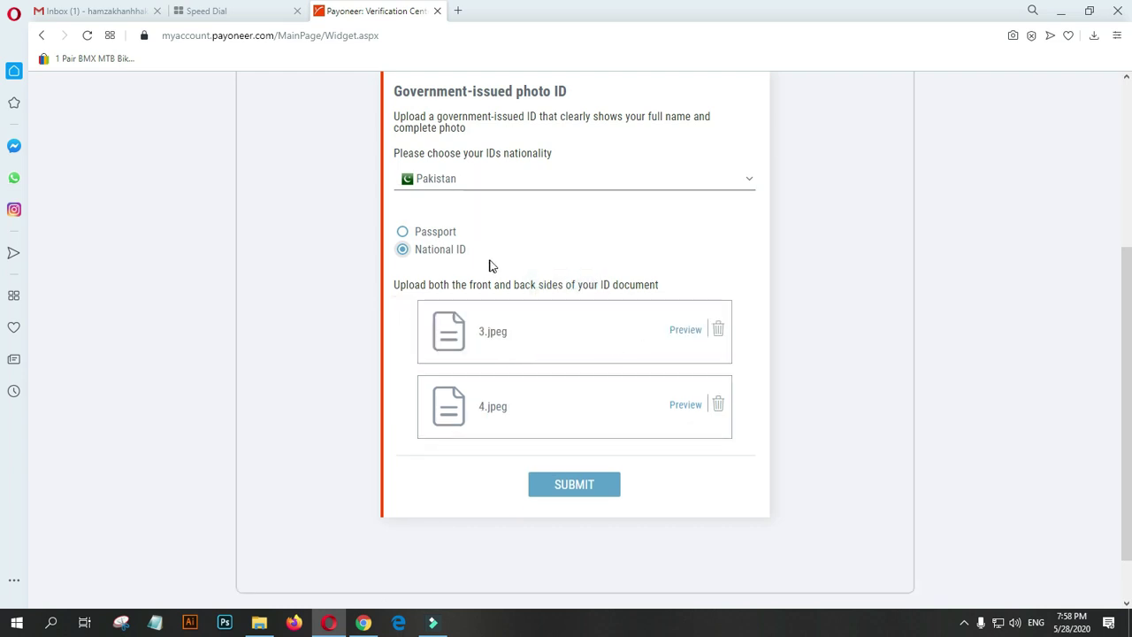
pyautogui.click(583, 488)
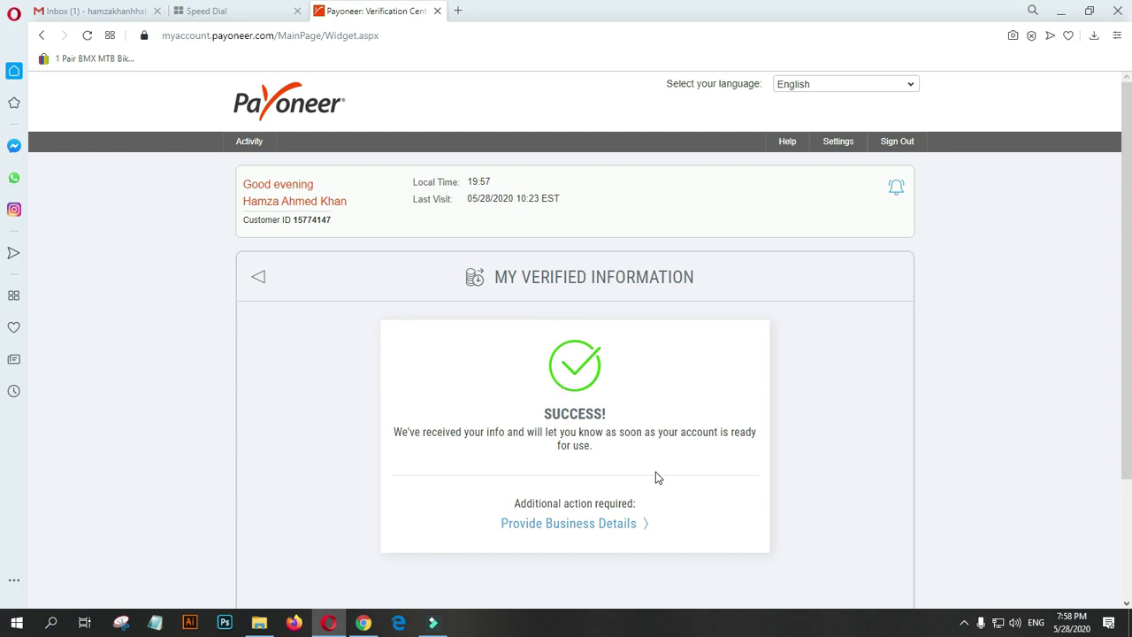
# Continue from the SUCCESS panel to the Provide Business Details requirement.
pyautogui.click(590, 525)
# Expand Provide Business Details and open the Global payment service questionnaire form.
pyautogui.click(392, 353)
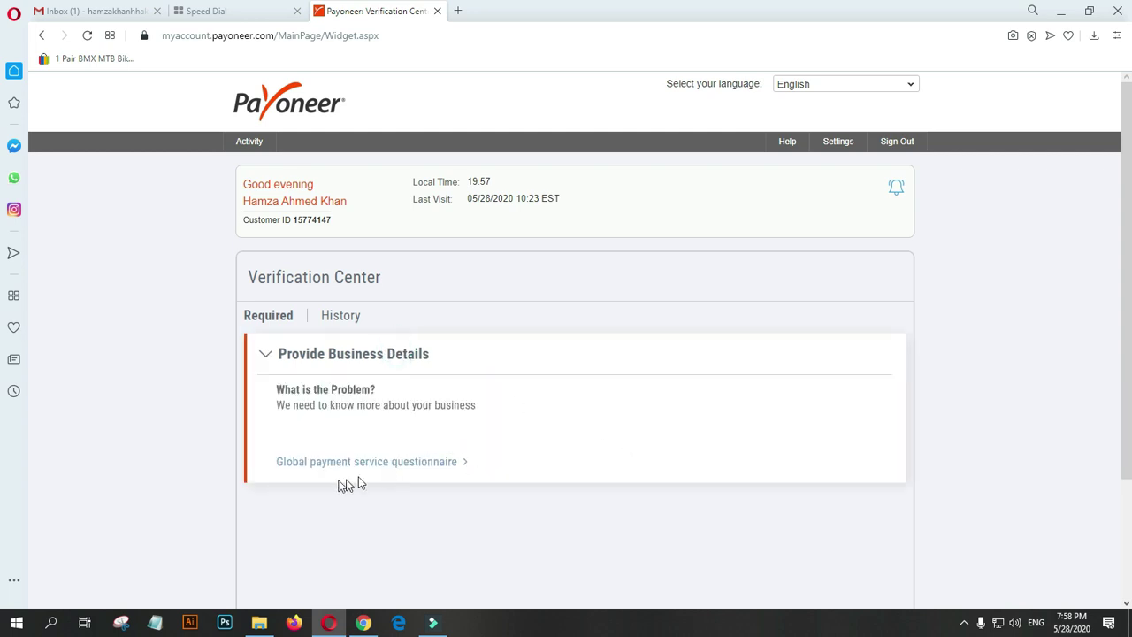
pyautogui.click(377, 464)
pyautogui.click(462, 462)
pyautogui.scroll(-2, 566, 398)
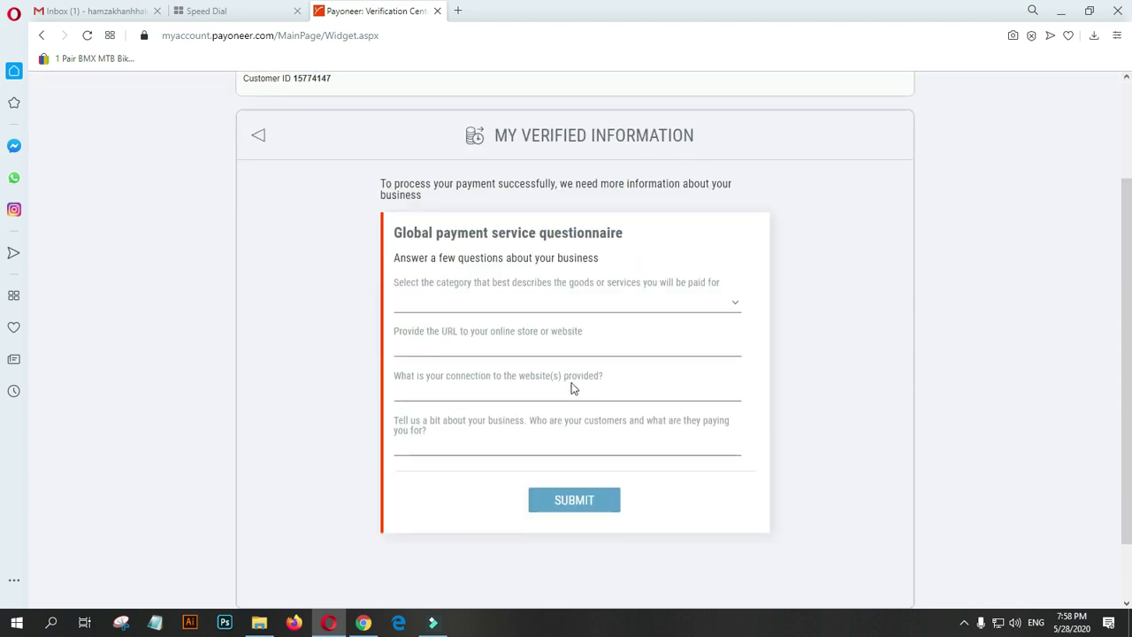
# Set the business category to Design & multimedia and the service provided to Graphic design.
pyautogui.click(500, 300)
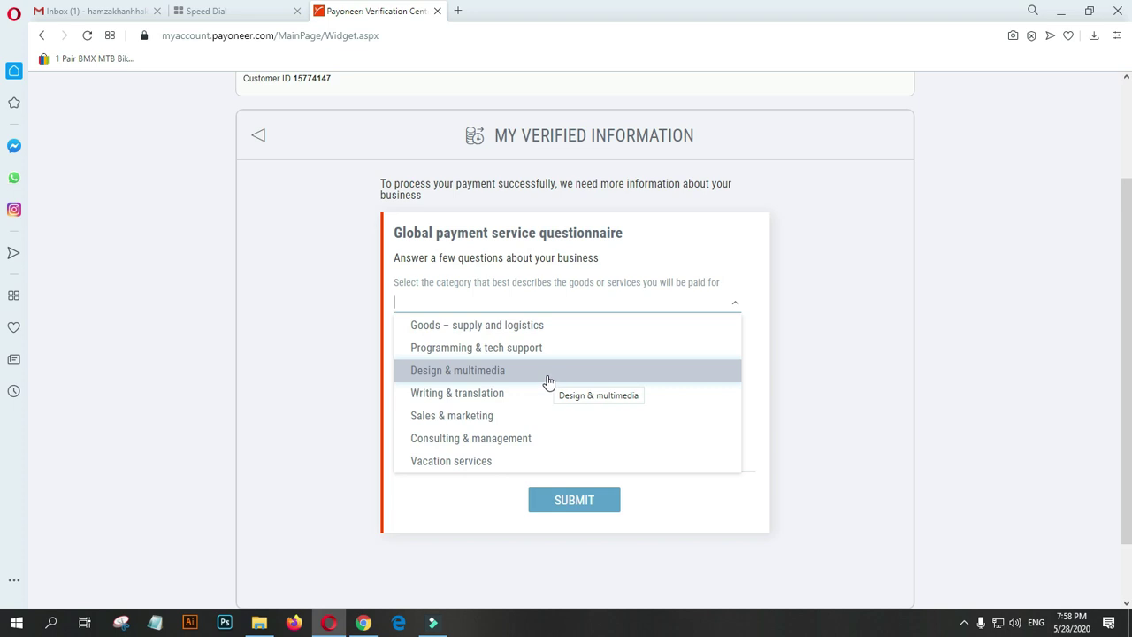
pyautogui.click(485, 376)
pyautogui.click(484, 352)
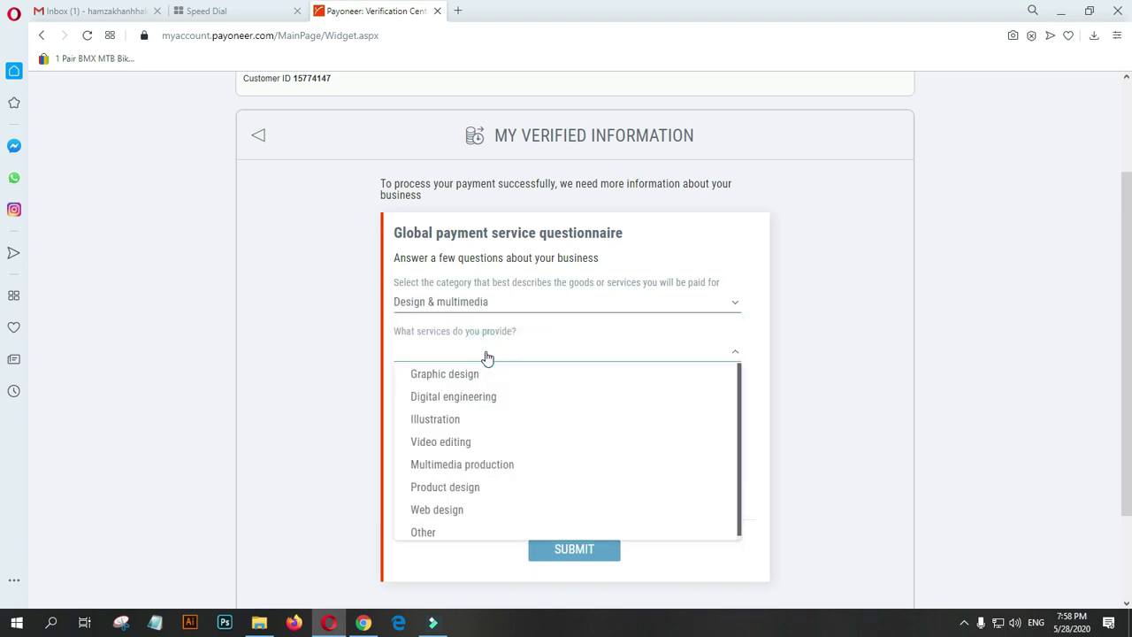
pyautogui.click(485, 376)
pyautogui.click(476, 395)
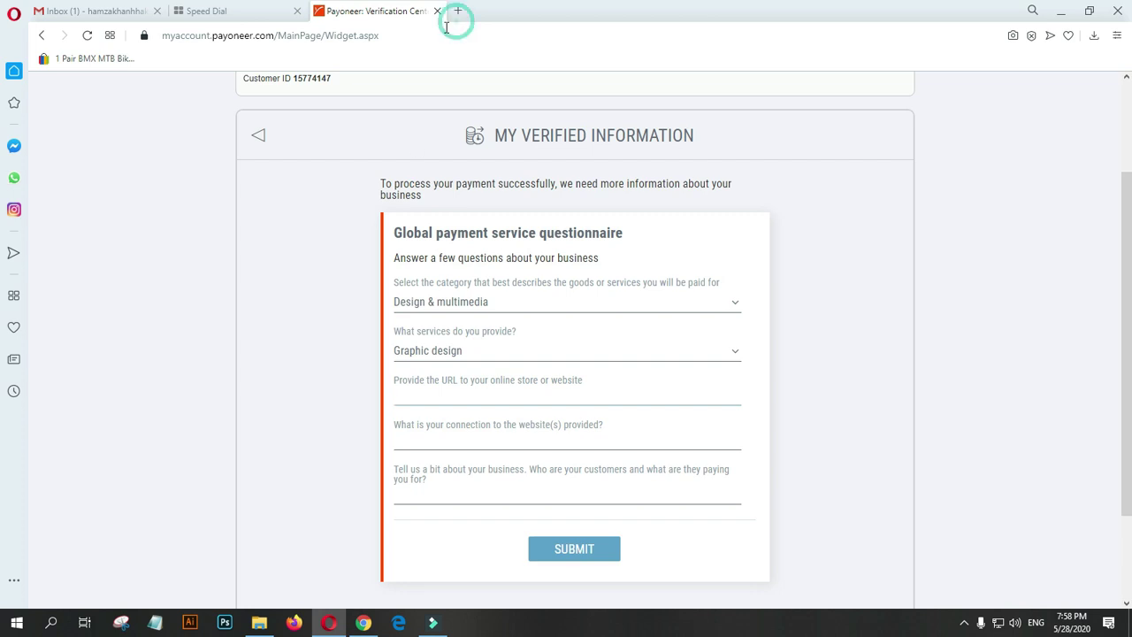
# In a new Opera tab, enter the seller's Fiverr profile address.
pyautogui.click(457, 11)
pyautogui.write('wwww')
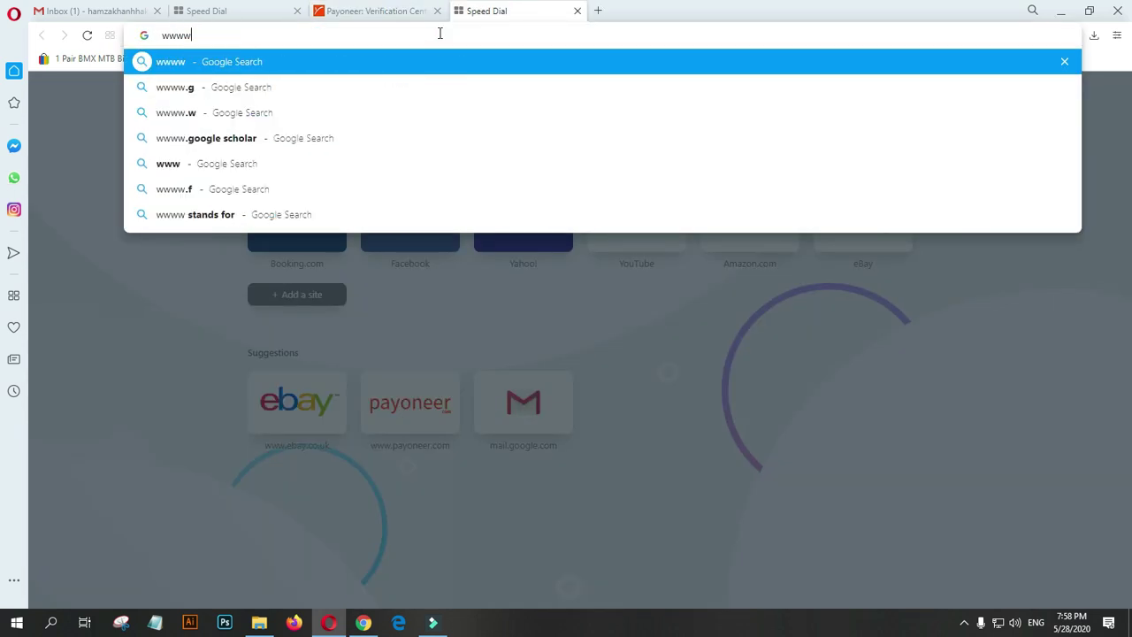
pyautogui.press('BackSpace')
pyautogui.write('.e')
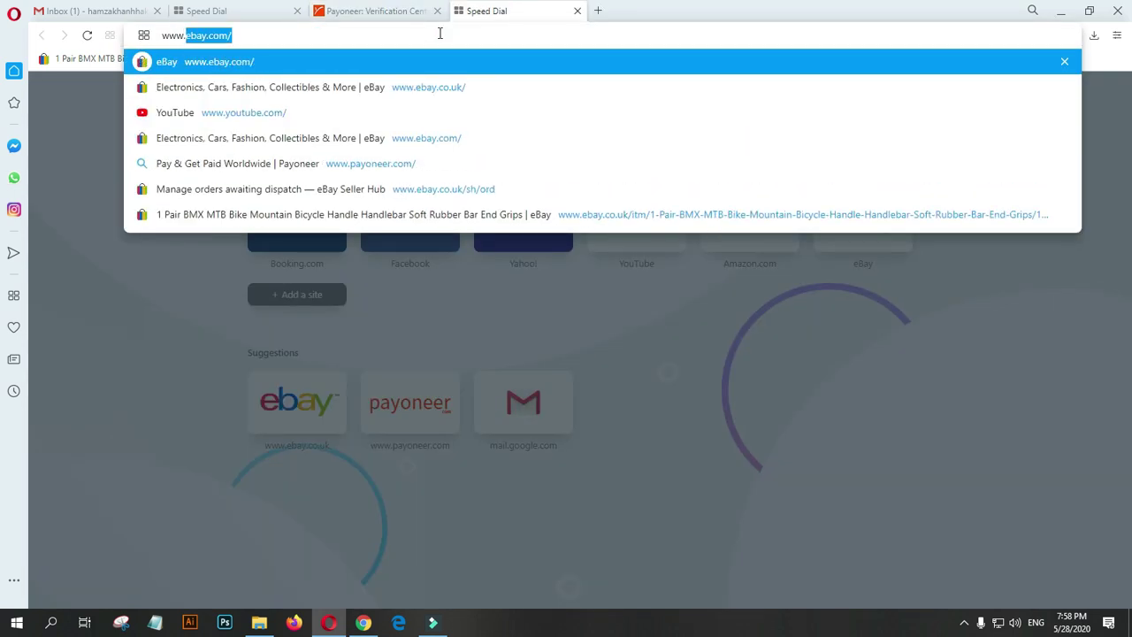
pyautogui.press('BackSpace')
pyautogui.press('BackSpace')
pyautogui.write('fiverr')
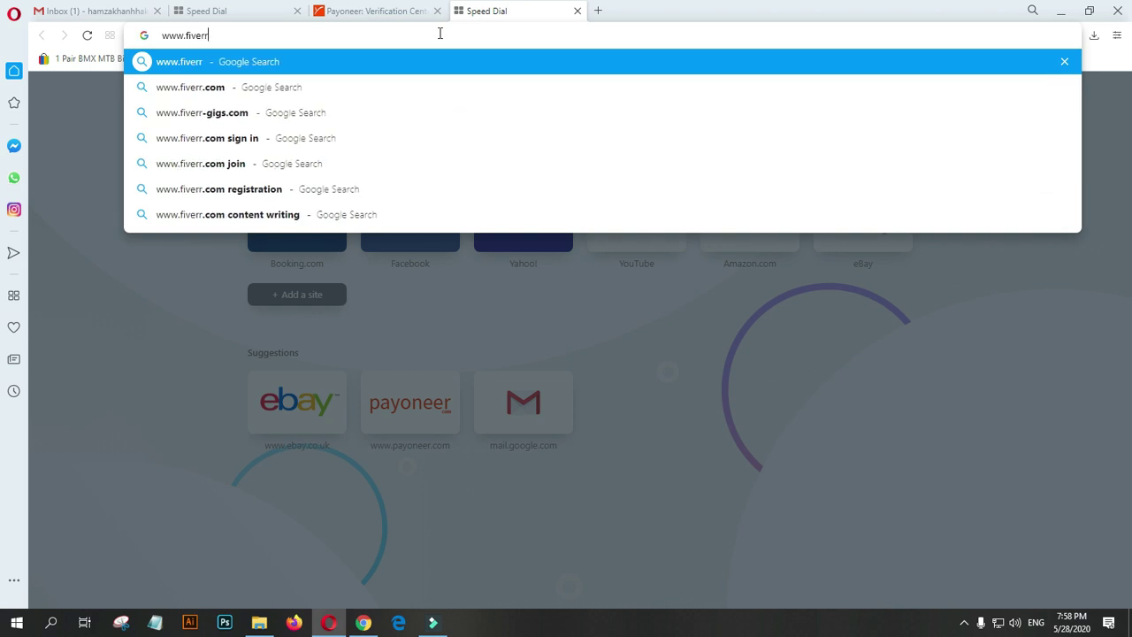
pyautogui.write('.comn/hamzakhan4u')
pyautogui.press('Return')
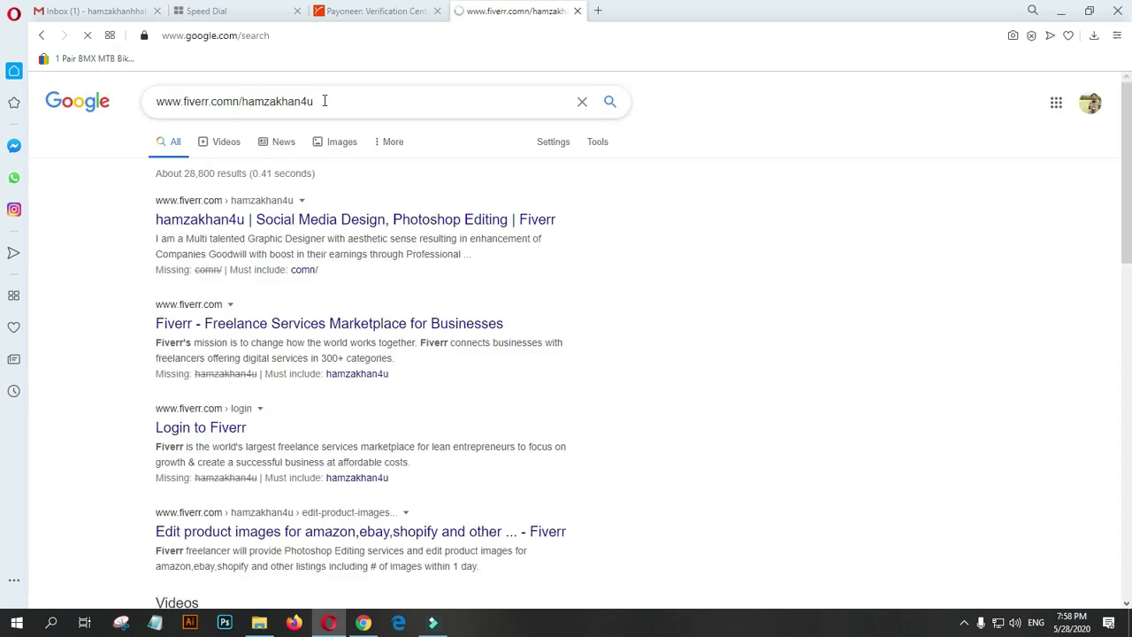
# Fix the typo in the Fiverr address and open the seller's profile page.
pyautogui.click(237, 102)
pyautogui.press('BackSpace')
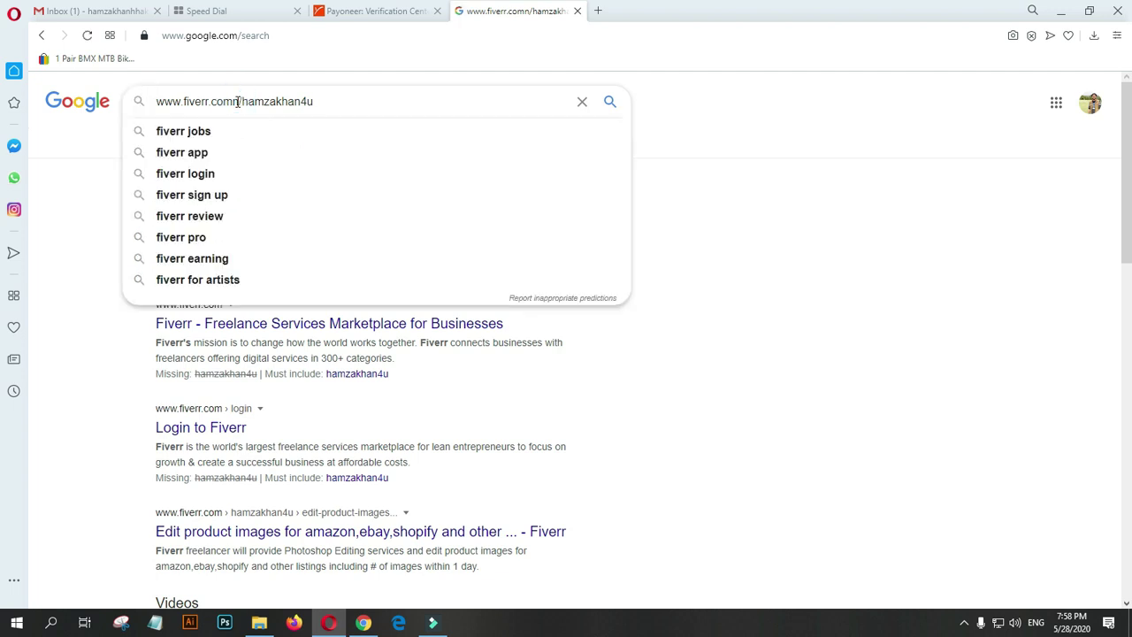
pyautogui.tripleClick(237, 102)
pyautogui.click(332, 37)
pyautogui.press('Return')
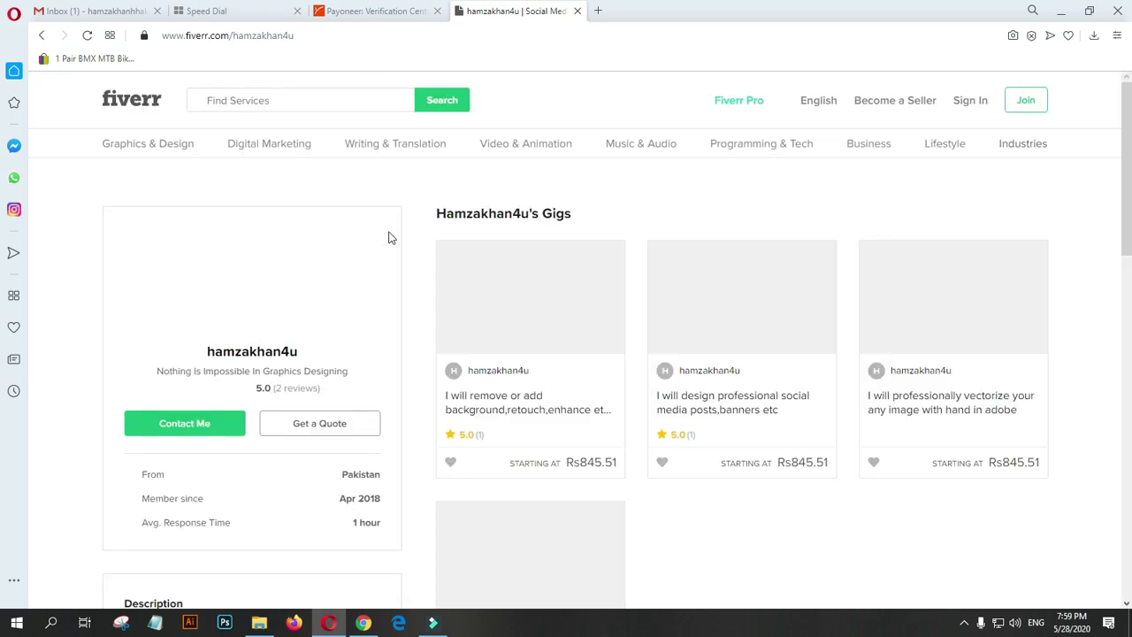
# Copy the profile URL and paste it into the questionnaire's website field.
pyautogui.click(377, 35)
pyautogui.click(376, 11)
pyautogui.click(398, 396)
pyautogui.hotkey('ctrl', 'v')
pyautogui.click(519, 439)
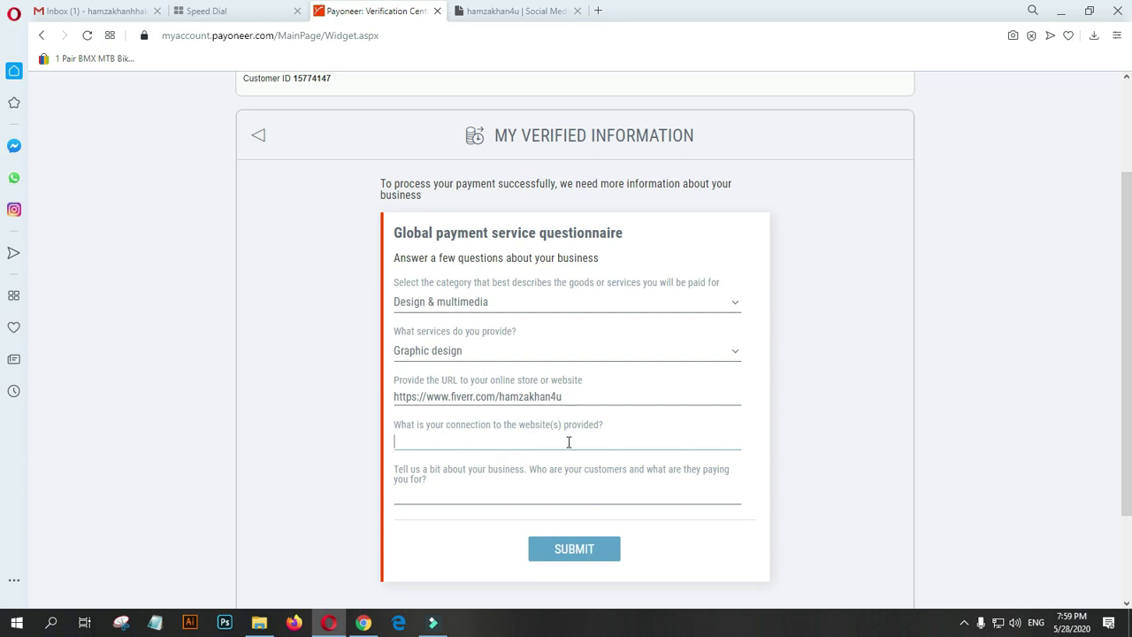
# State the connection to the website as seller on Fiverr and freelancer.
pyautogui.write('m selle')
pyautogui.write('r on fi')
pyautogui.write('ve')
pyautogui.write('rr and')
pyautogui.write('frre')
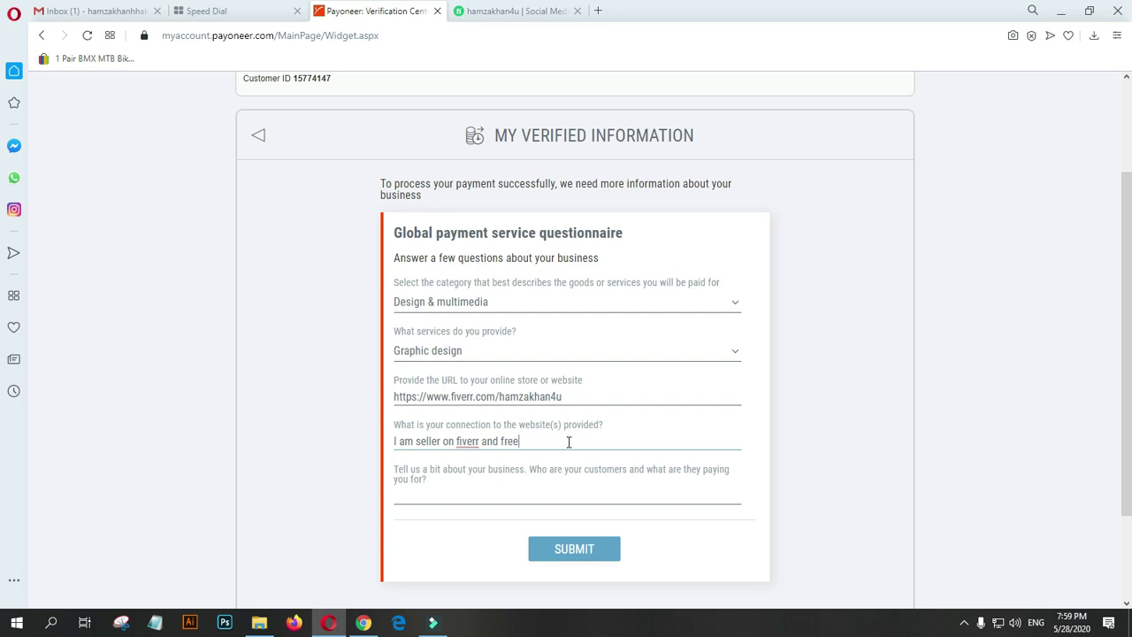
pyautogui.write('cer ')
pyautogui.write('etc.')
pyautogui.click(513, 489)
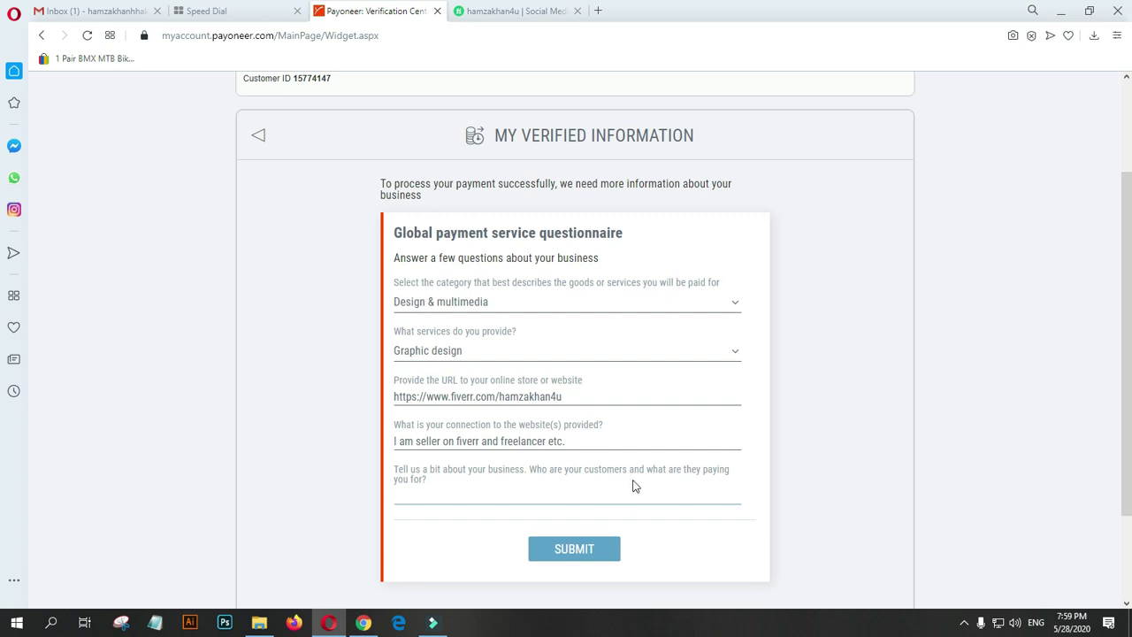
pyautogui.click(548, 498)
# Describe customers as 'Online buyers are my customers like on fiverr buyers' and submit the questionnaire.
pyautogui.write('Online ')
pyautogui.write('buyers ar')
pyautogui.write('e my ')
pyautogui.write('customers like on fiverr bu')
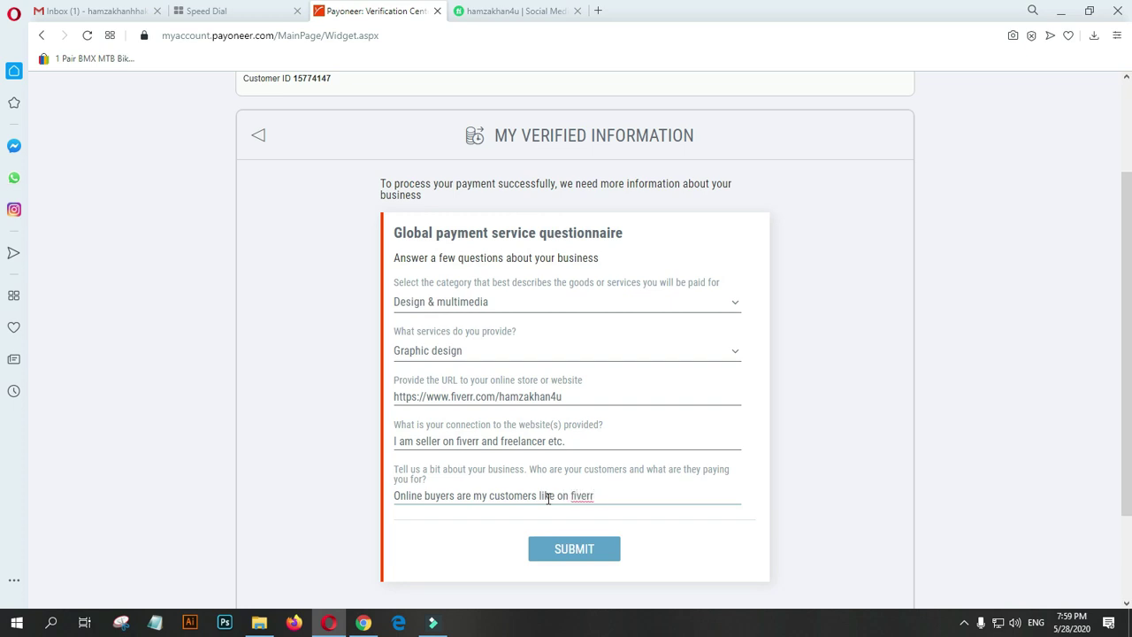
pyautogui.write('yers.')
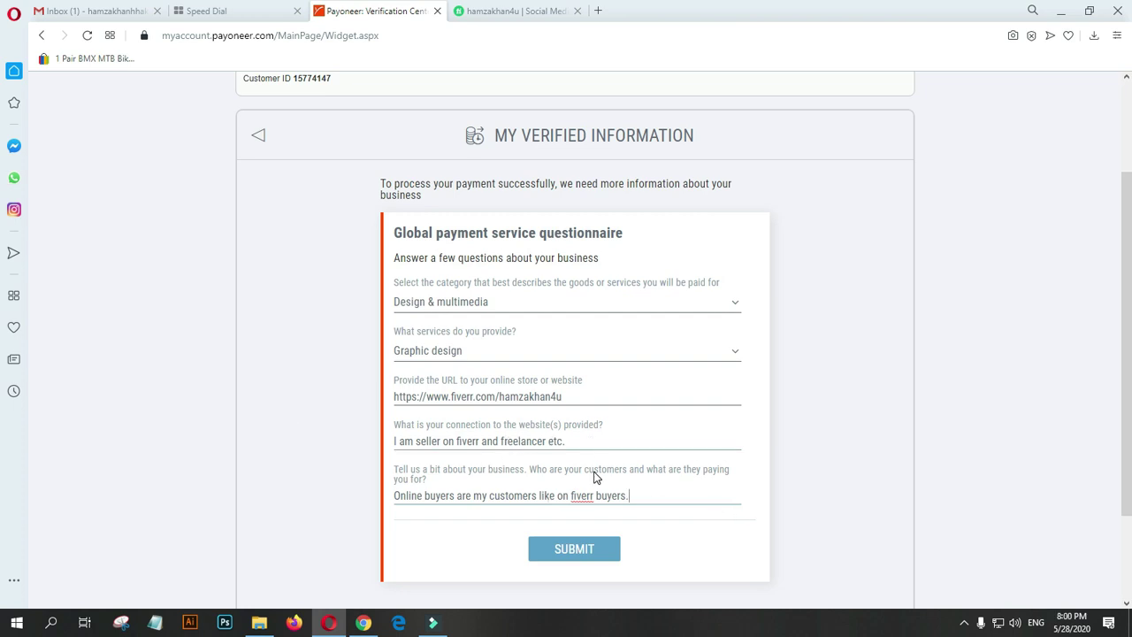
pyautogui.scroll(-2, 595, 479)
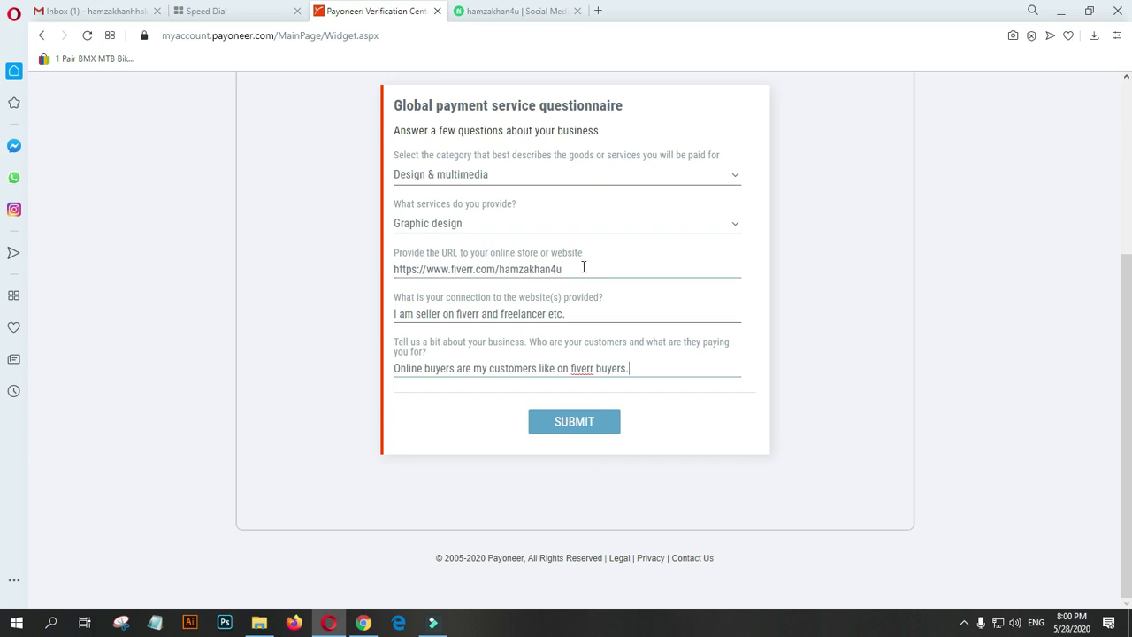
pyautogui.moveTo(583, 267); pyautogui.dragTo(373, 276)
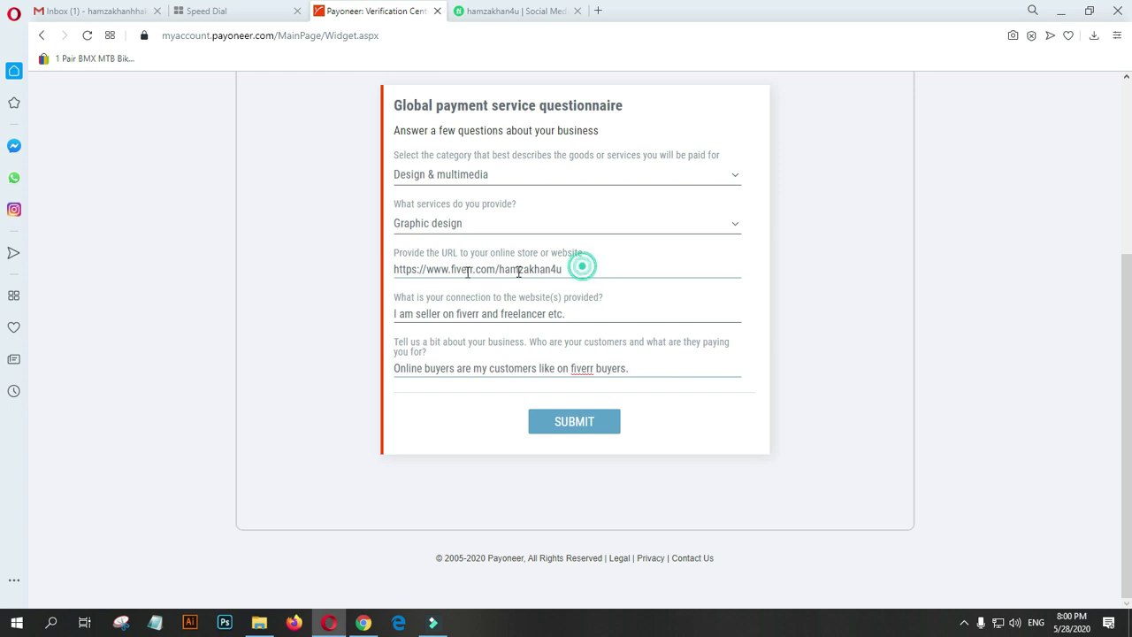
pyautogui.click(362, 271)
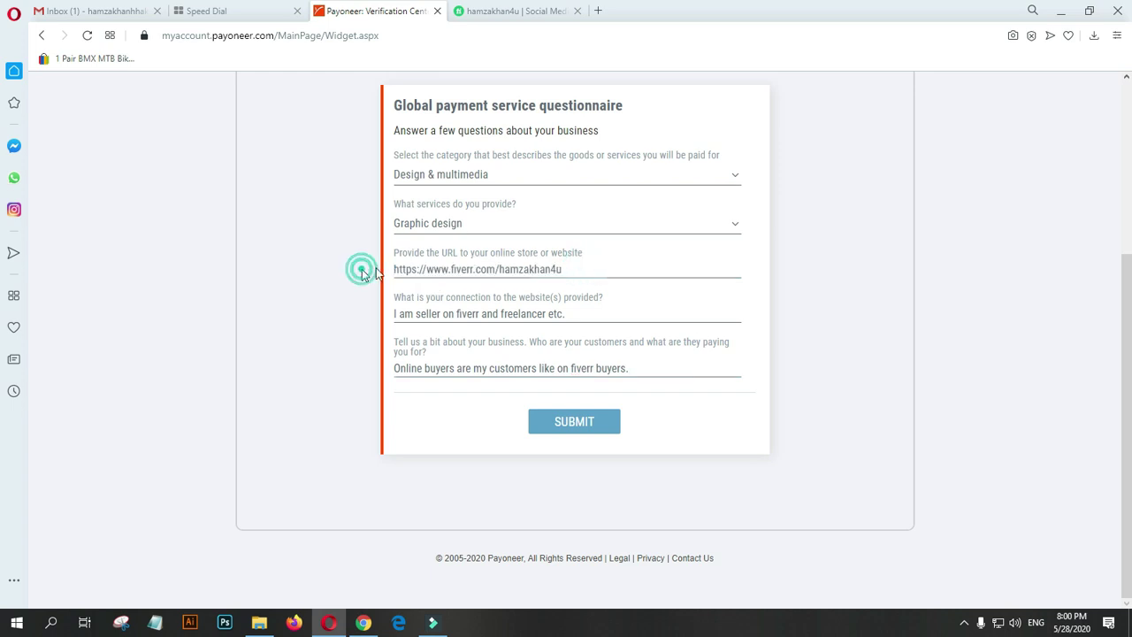
pyautogui.click(577, 430)
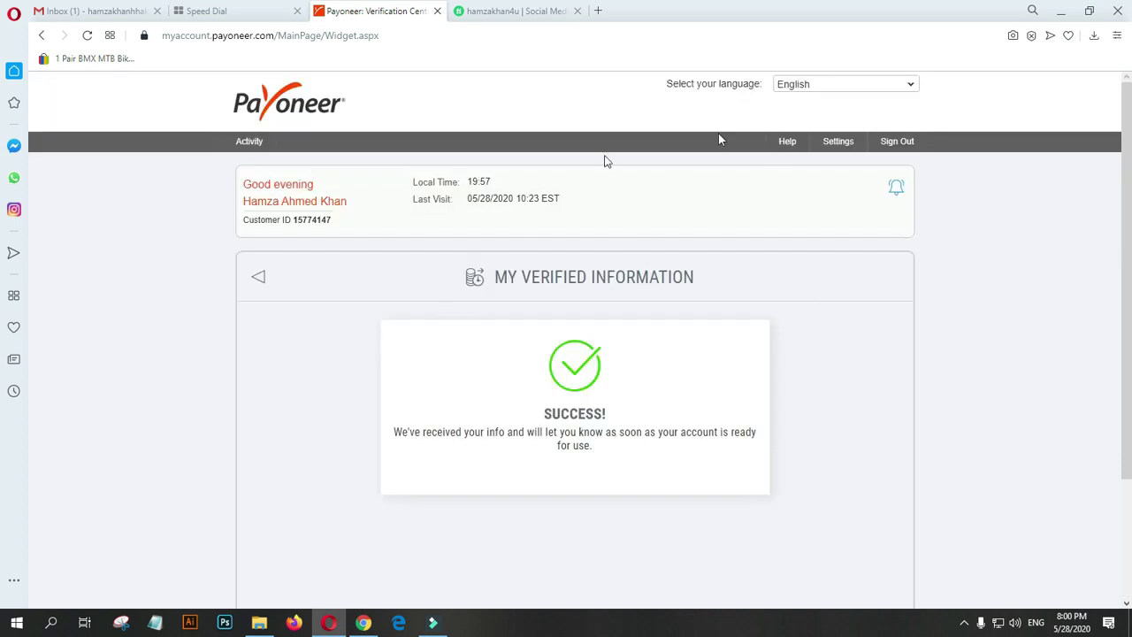
# Check the Verification Center's Required and History tabs to confirm National ID and the questionnaire are submitted with nothing open.
pyautogui.click(263, 280)
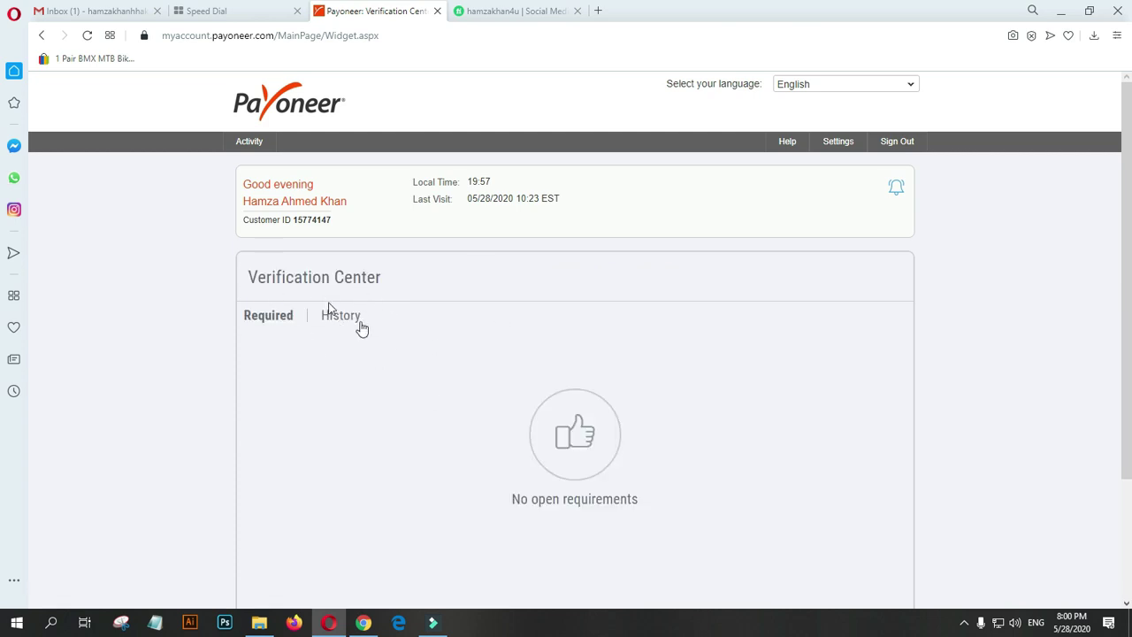
pyautogui.click(332, 318)
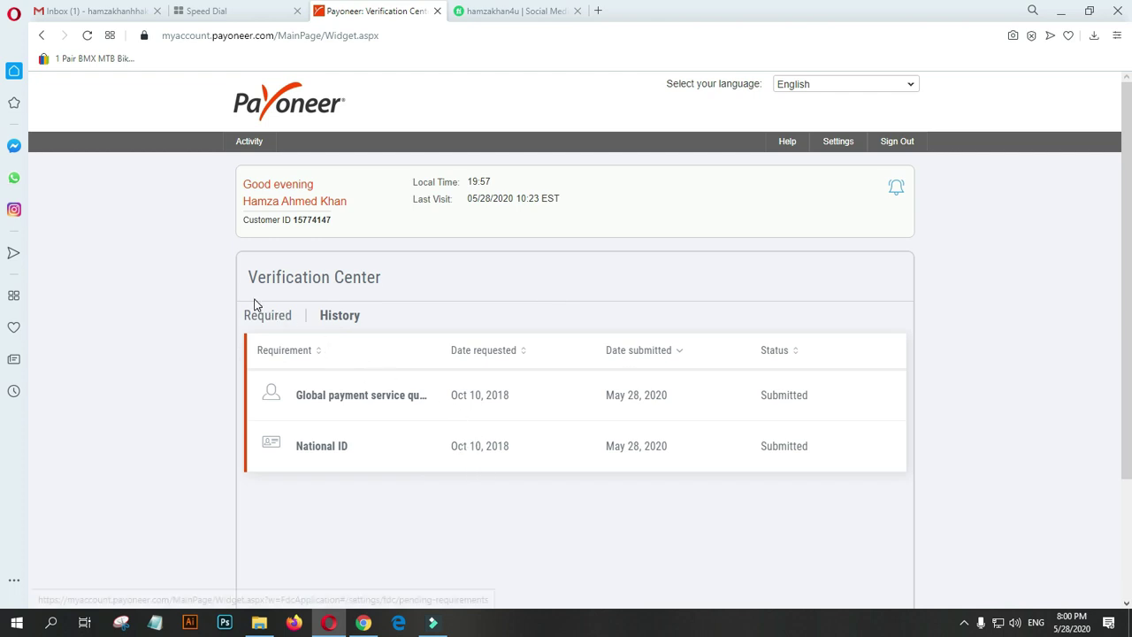
pyautogui.click(280, 324)
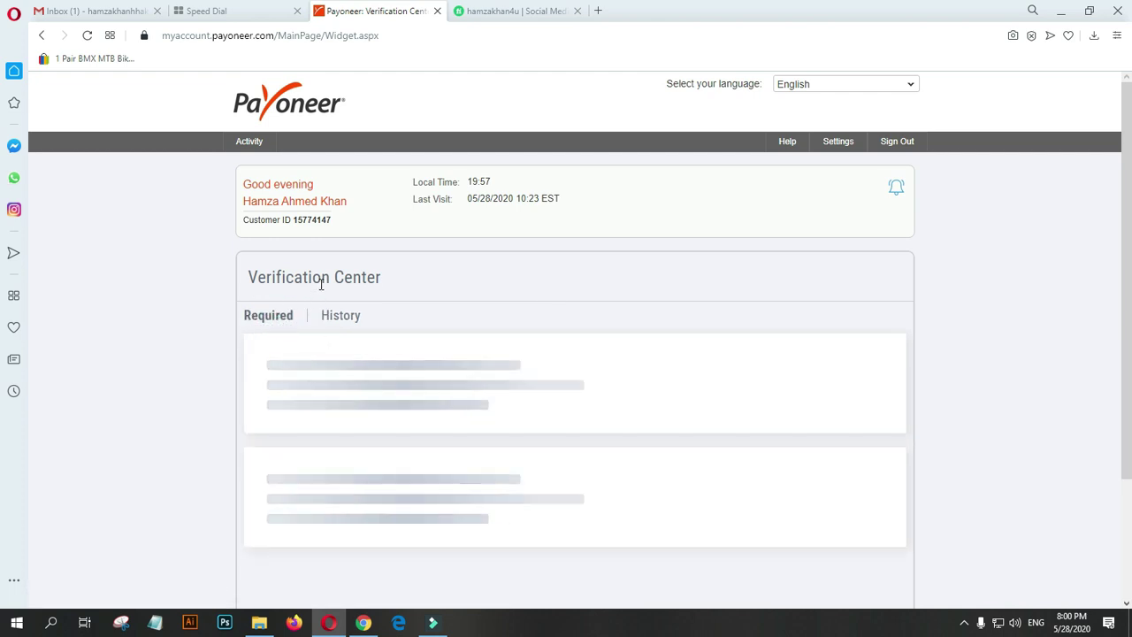
# Go back to the Payoneer account home page, where the balance still shows blocked at 0.00 USD.
pyautogui.click(41, 36)
pyautogui.click(41, 37)
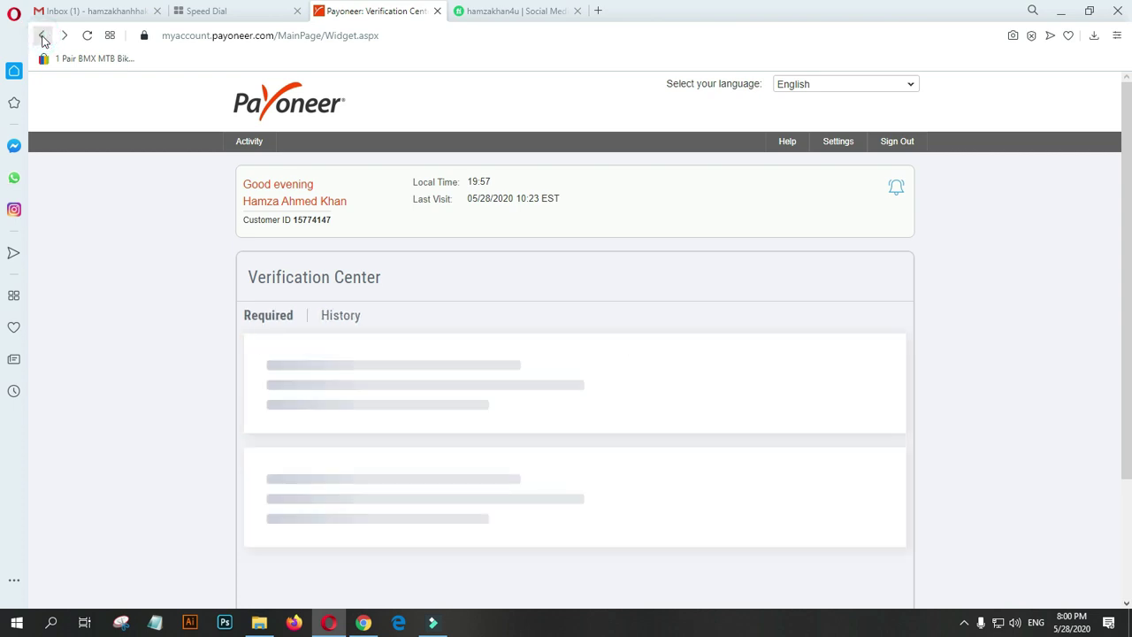
pyautogui.click(41, 38)
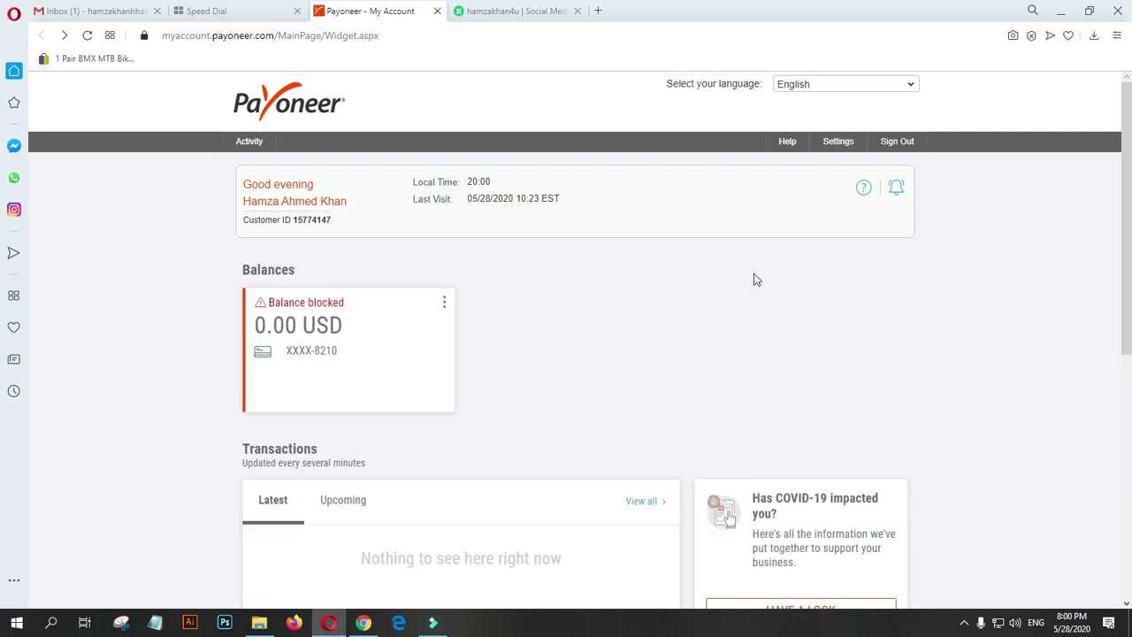
pyautogui.click(937, 269)
pyautogui.tripleClick(672, 320)
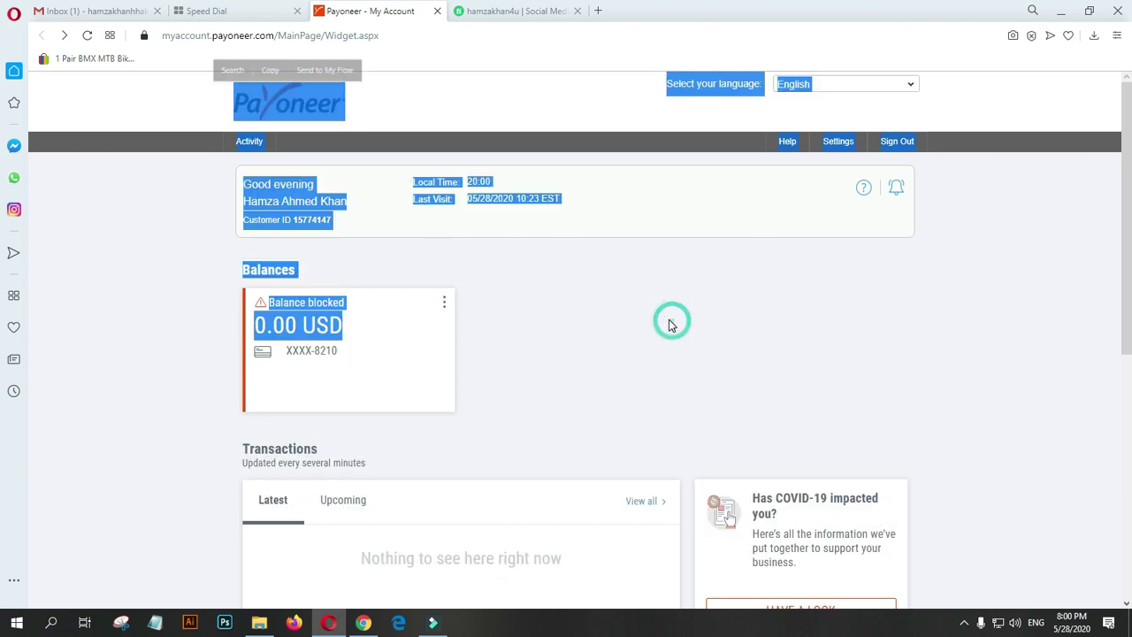
pyautogui.click(771, 325)
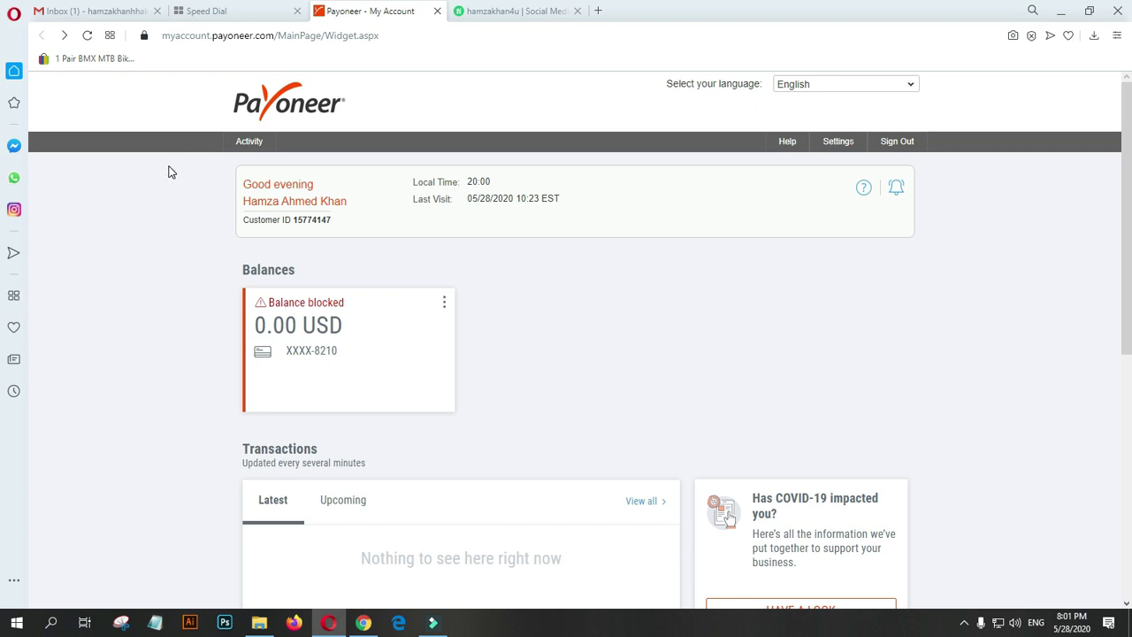
pyautogui.moveTo(171, 171); pyautogui.dragTo(483, 374)
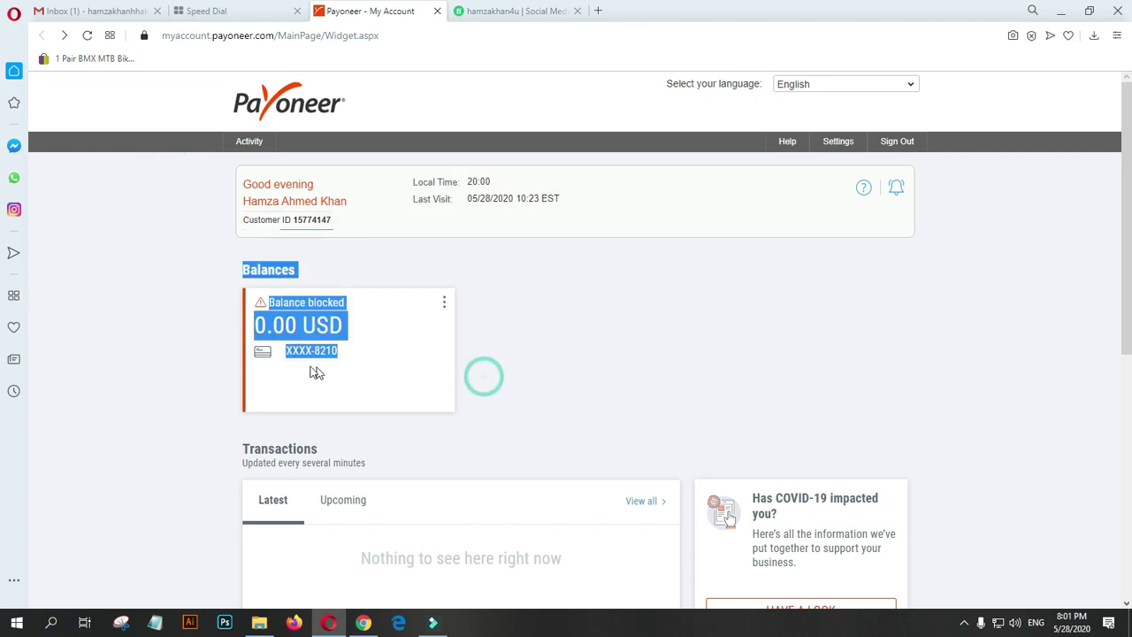
pyautogui.click(336, 397)
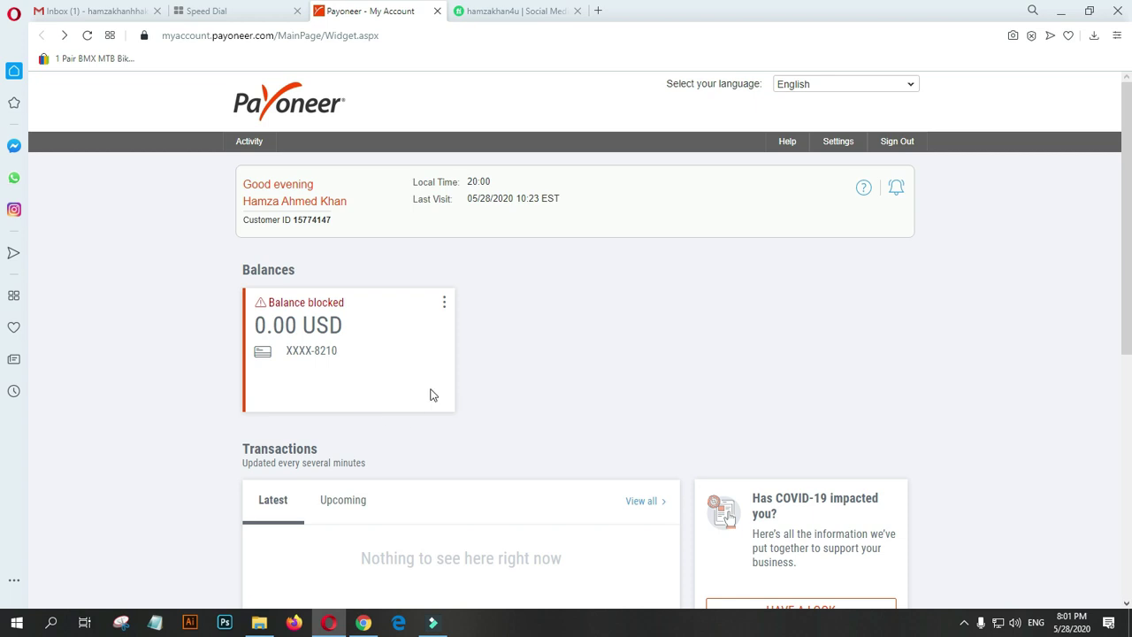
pyautogui.moveTo(836, 126)
pyautogui.click(541, 372)
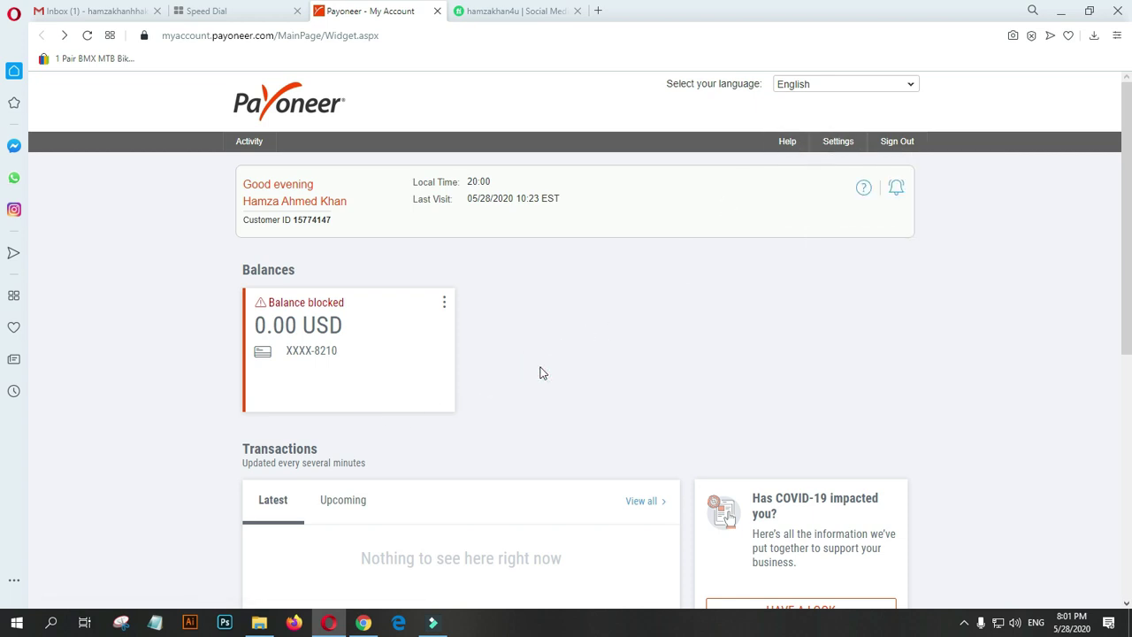